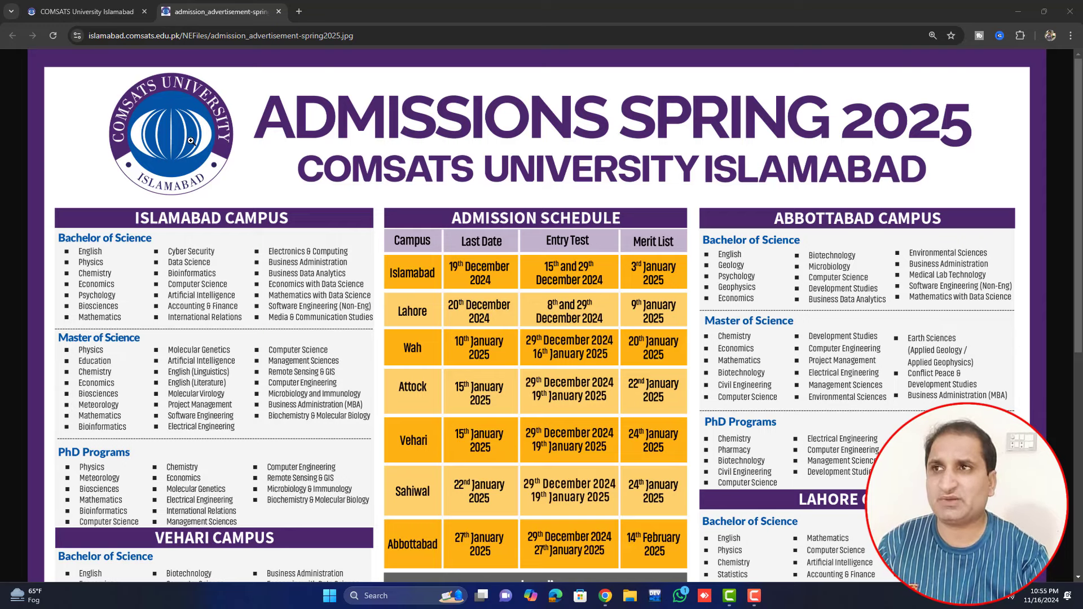
# Open the Pakistani Students application portal from the university website's Admissions page and dismiss the minor programs notice
pyautogui.click(73, 2)
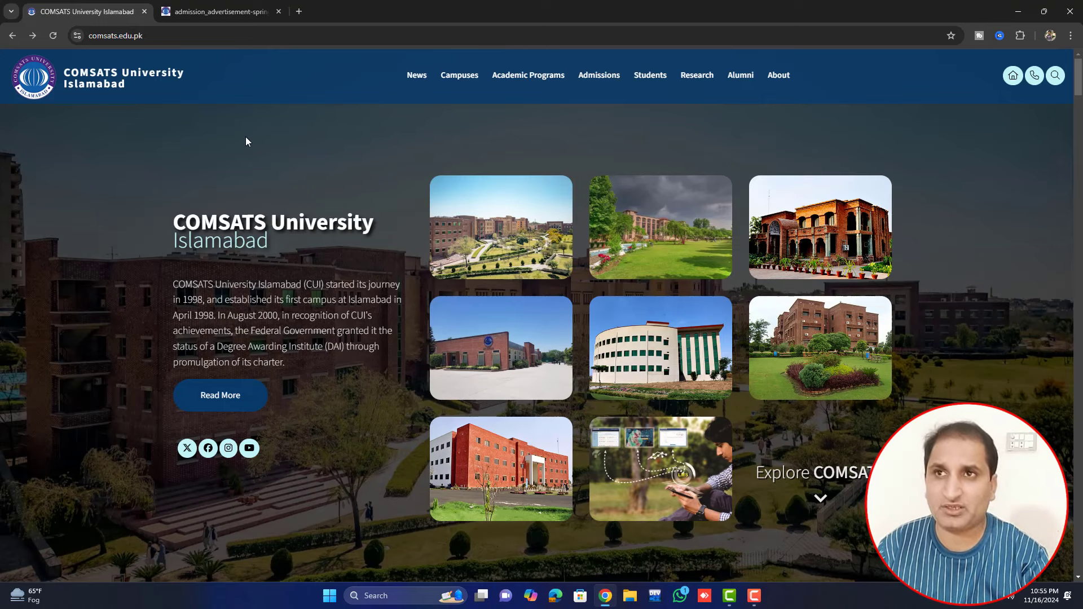
pyautogui.click(598, 83)
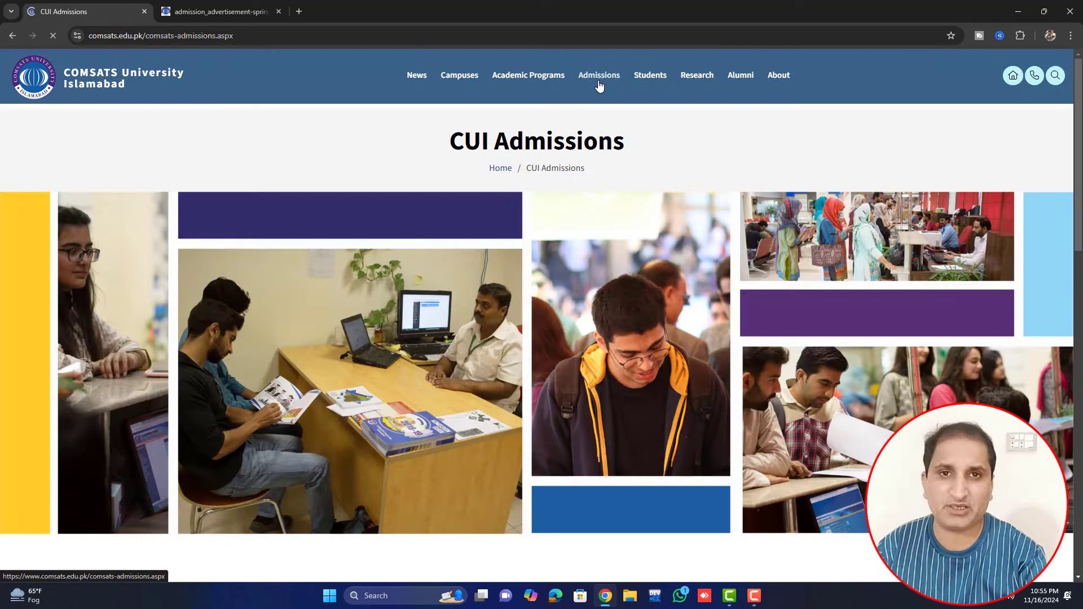
pyautogui.scroll(-9, 564, 226)
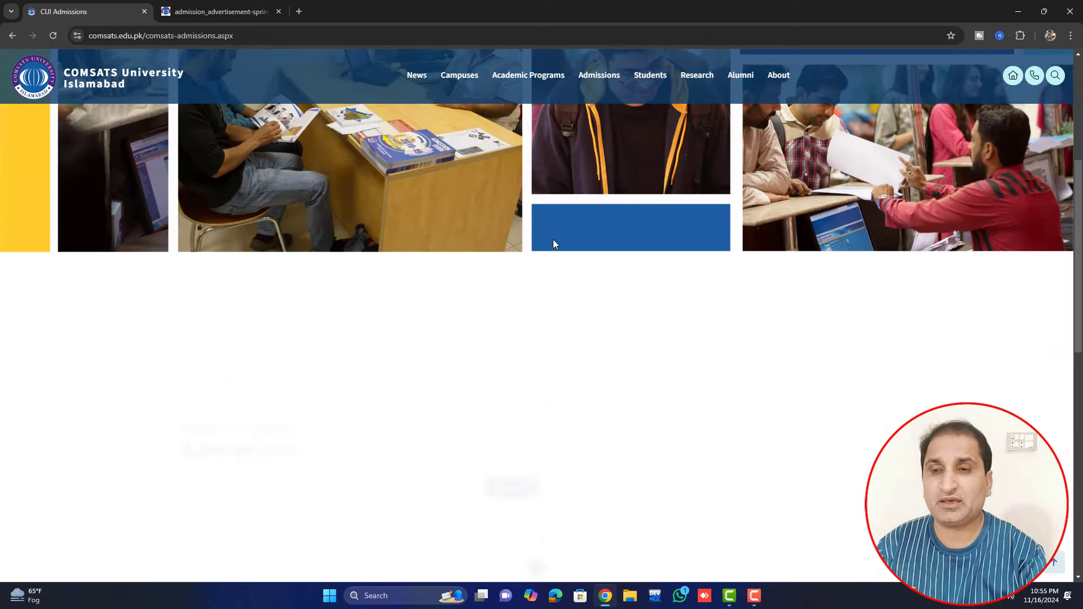
pyautogui.scroll(-3, 552, 290)
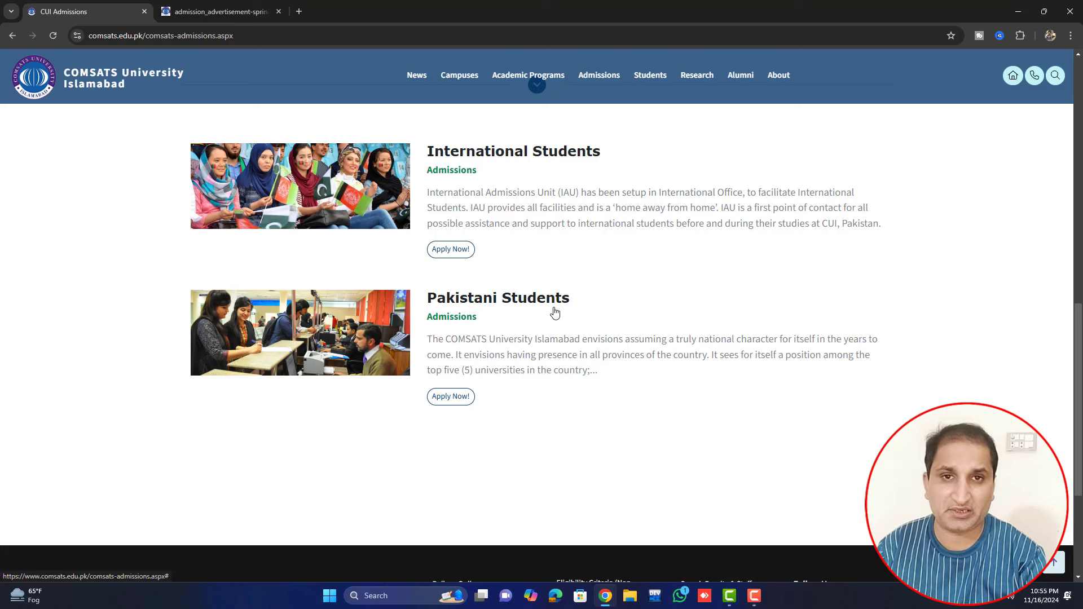
pyautogui.click(454, 397)
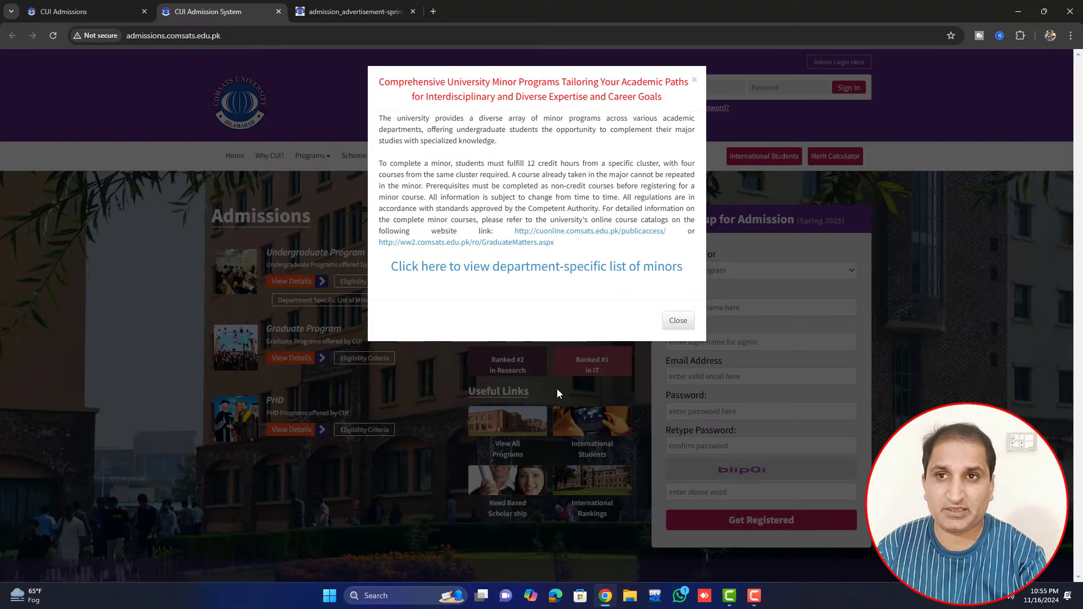
pyautogui.click(679, 321)
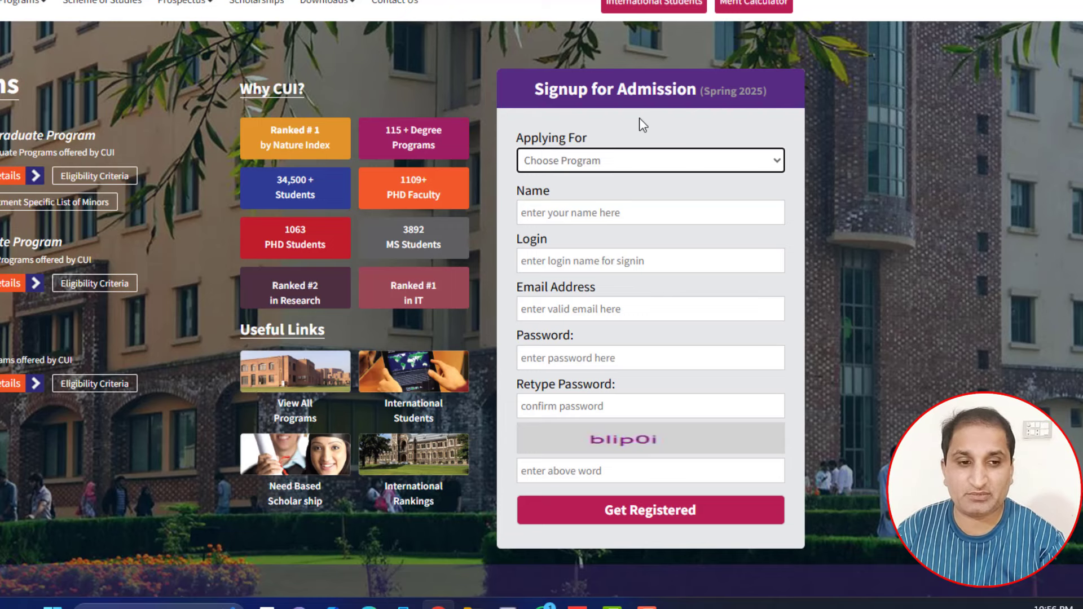
# Choose BS as the program in the signup form and select the Islamabad and Lahore campuses
pyautogui.click(684, 161)
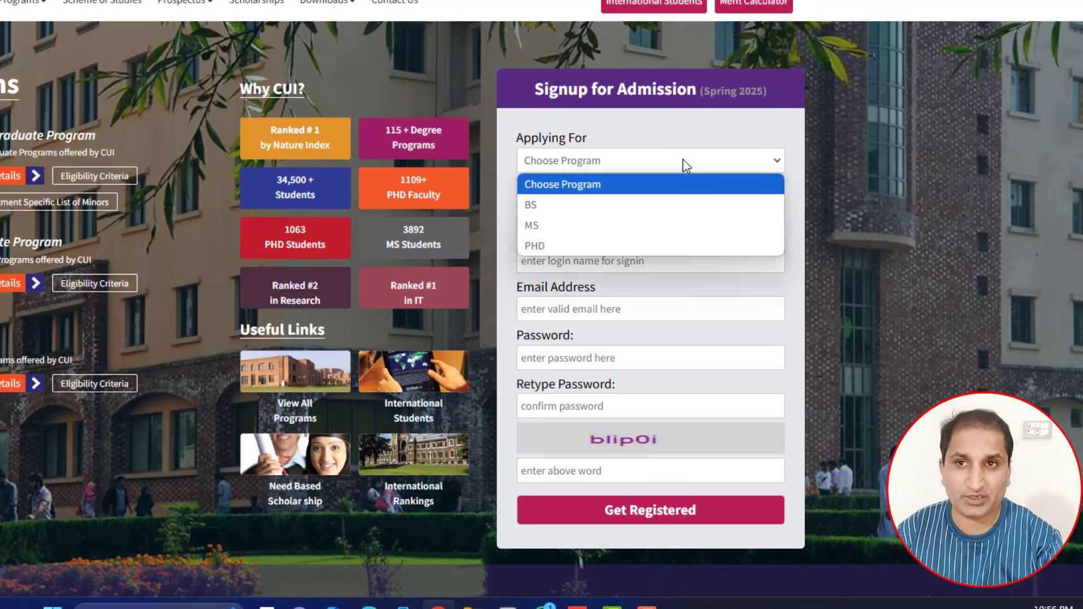
pyautogui.click(647, 206)
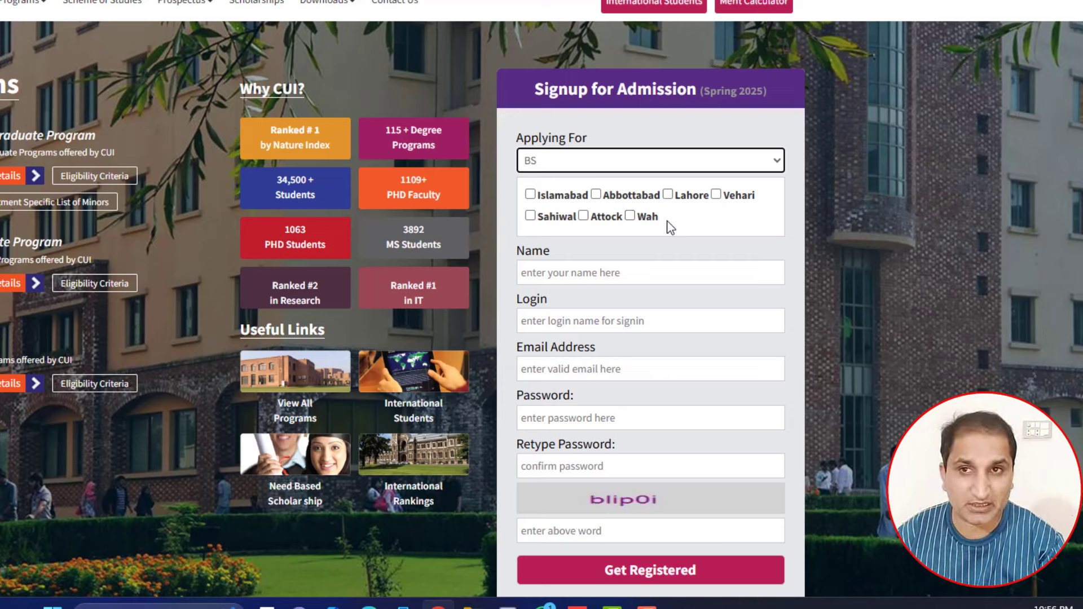
pyautogui.click(530, 194)
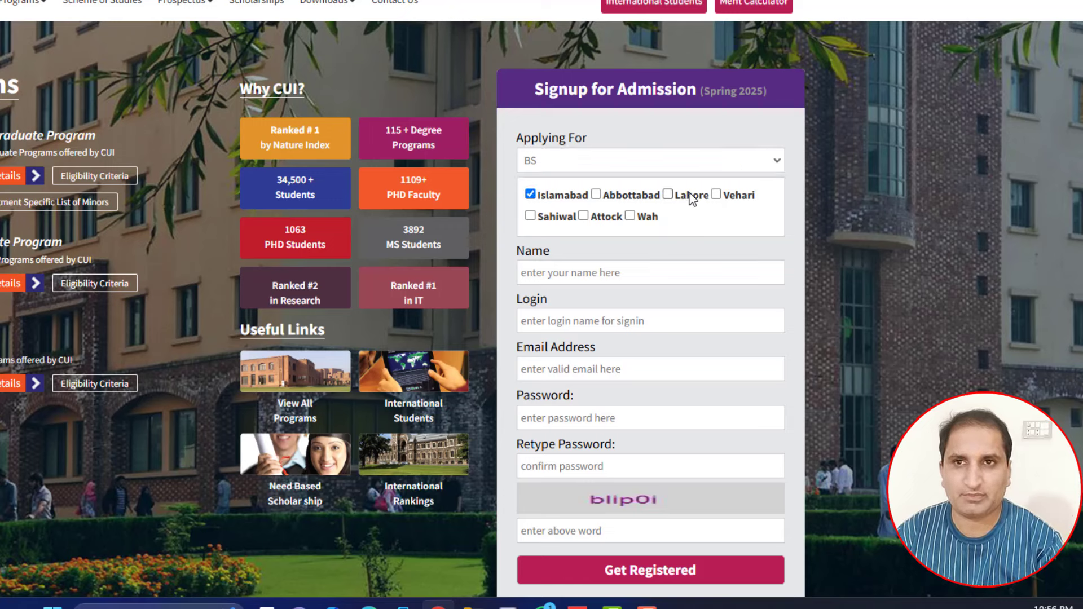
pyautogui.click(670, 195)
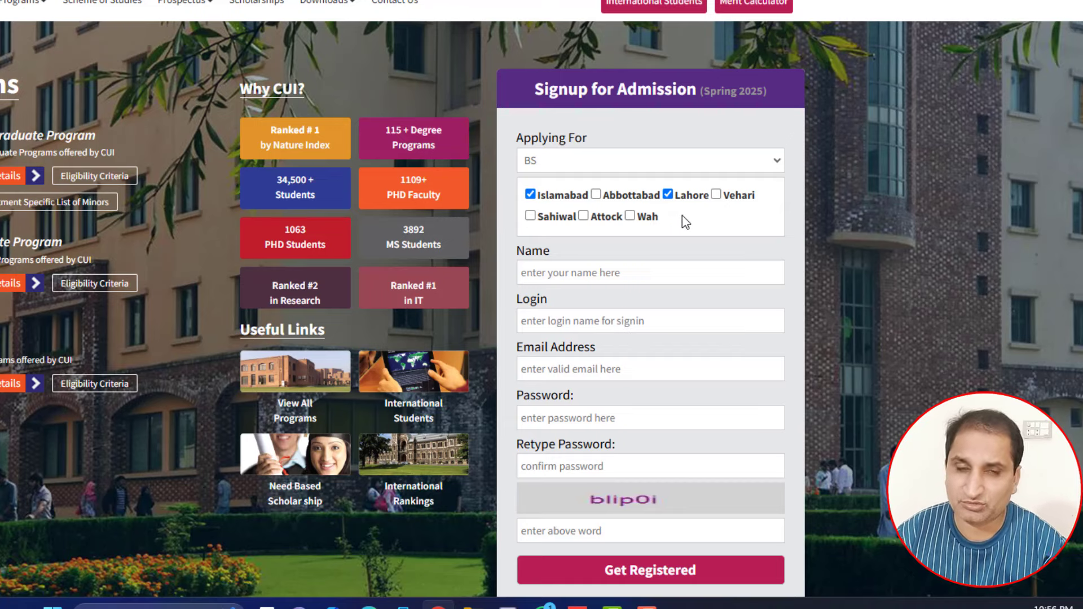
# Go through the name, email and verification word fields of the signup form and submit the registration
pyautogui.scroll(-1, 686, 222)
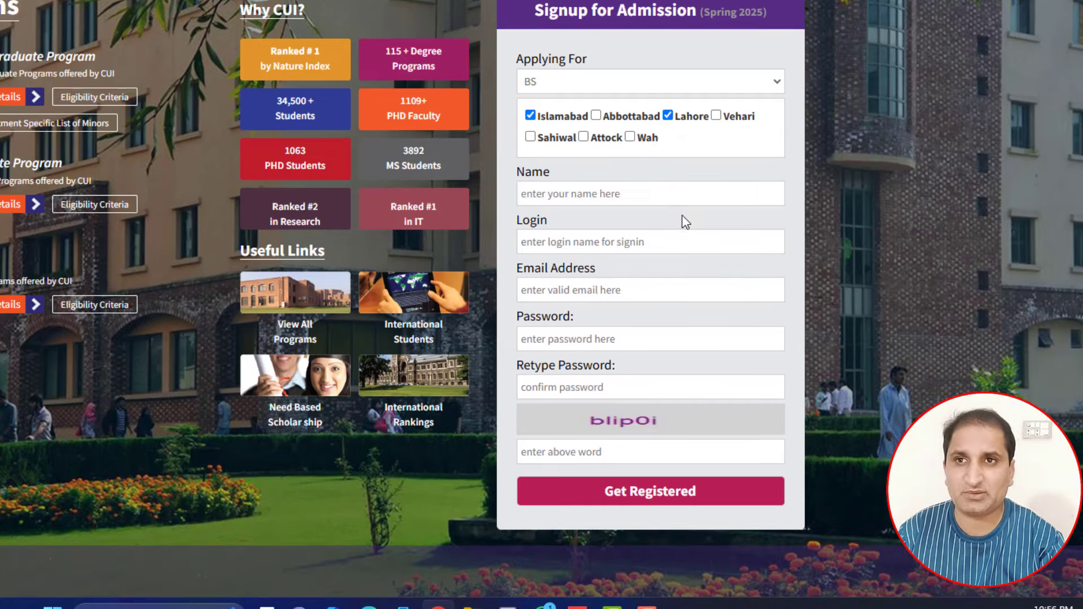
pyautogui.click(607, 197)
pyautogui.click(595, 289)
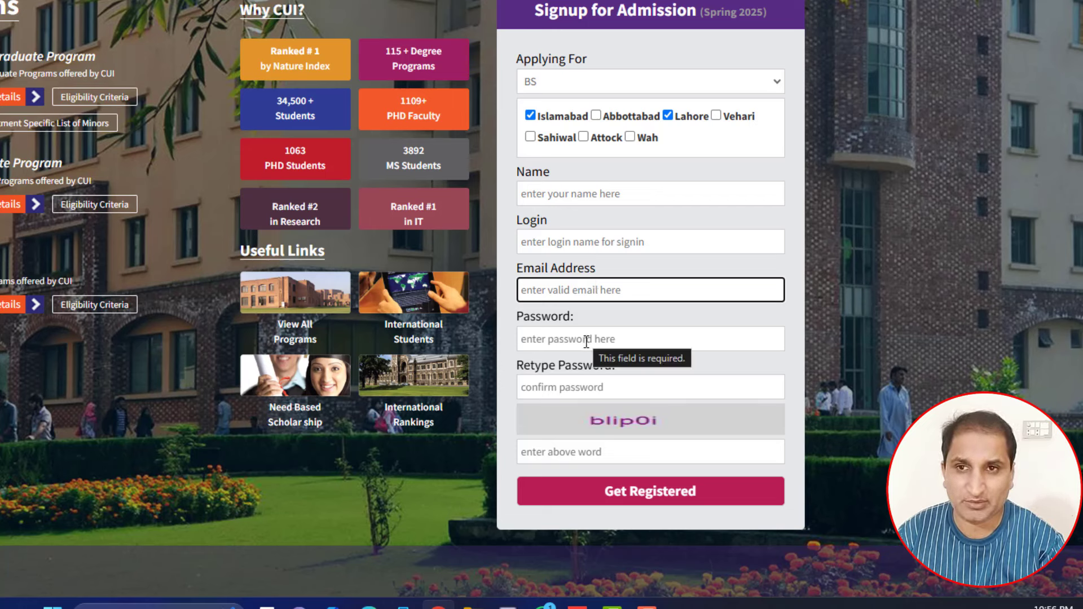
pyautogui.click(562, 425)
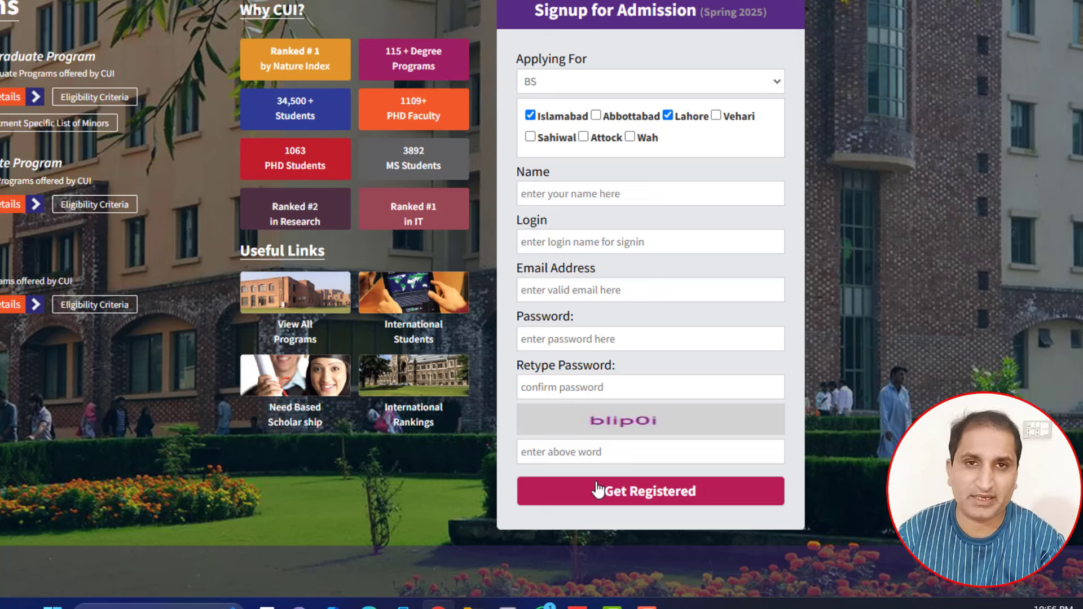
pyautogui.click(650, 491)
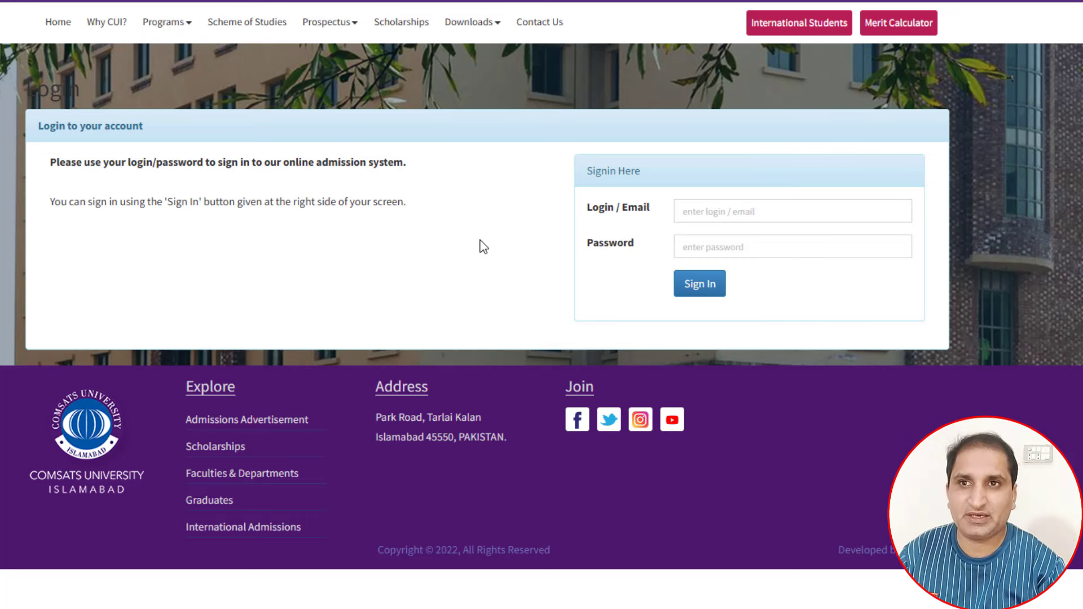
# Sign in to the online admission system with the account's login and password
pyautogui.click(702, 212)
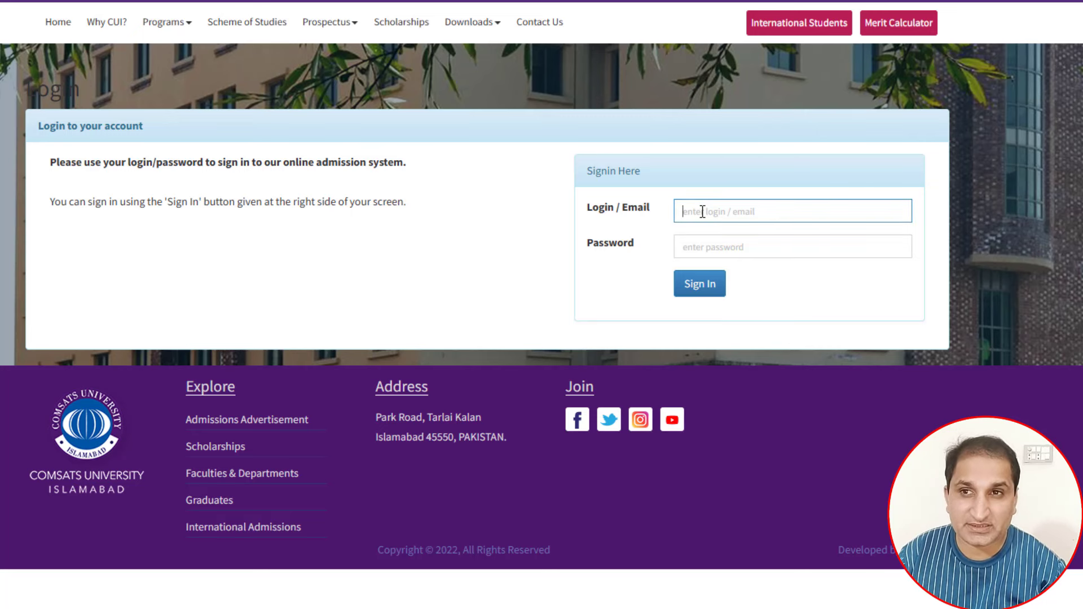
pyautogui.click(726, 247)
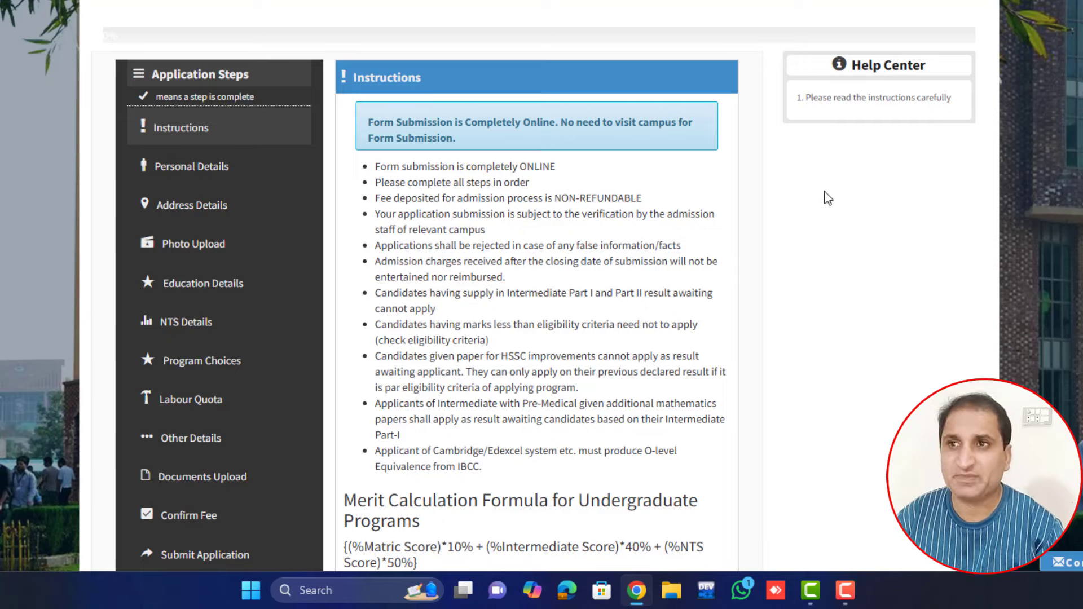
# Read the application instructions and the undergraduate merit calculation formula, and agree to proceed to the personal details
pyautogui.scroll(-1, 779, 192)
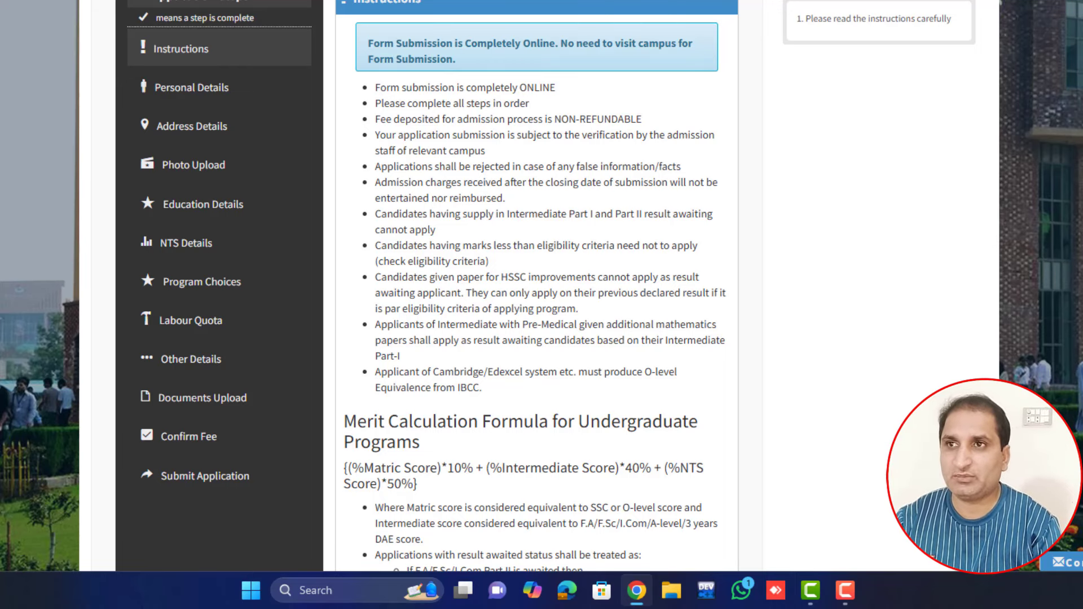
pyautogui.moveTo(330, 0)
pyautogui.mouseDown()
pyautogui.moveTo(443, 102)
pyautogui.moveTo(708, 290)
pyautogui.moveTo(749, 366)
pyautogui.moveTo(752, 398)
pyautogui.mouseUp()
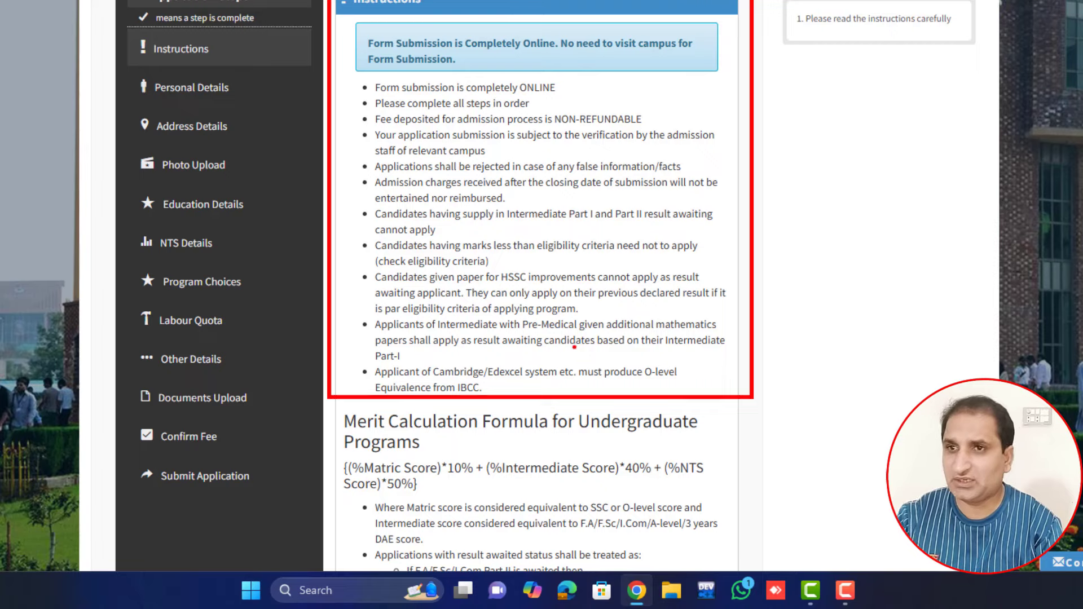
pyautogui.scroll(-4, 500, 274)
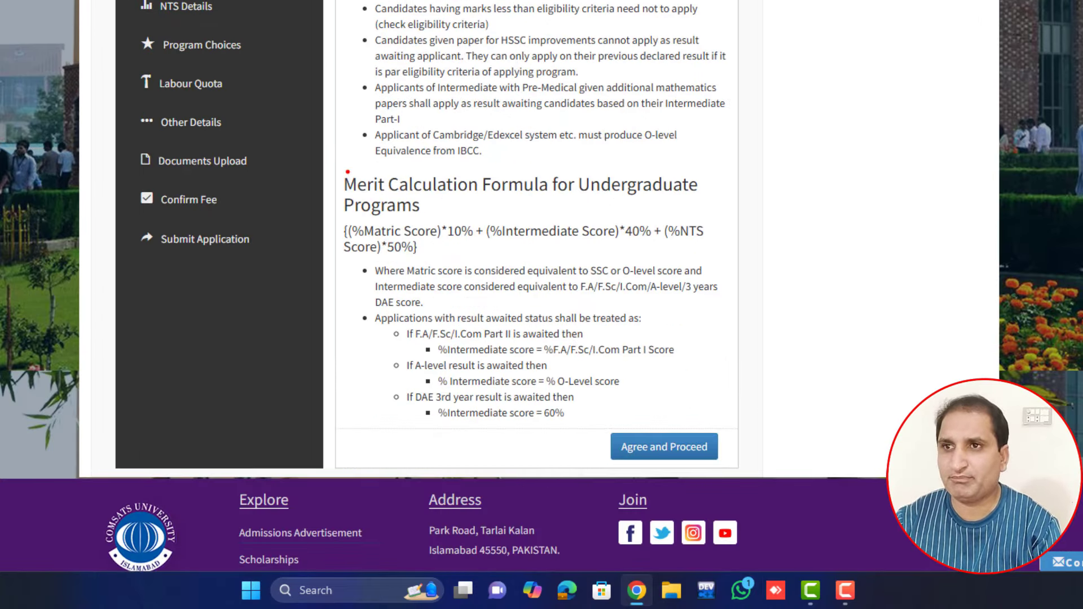
pyautogui.moveTo(335, 169)
pyautogui.mouseDown()
pyautogui.moveTo(452, 201)
pyautogui.moveTo(709, 207)
pyautogui.moveTo(715, 227)
pyautogui.moveTo(715, 216)
pyautogui.mouseUp()
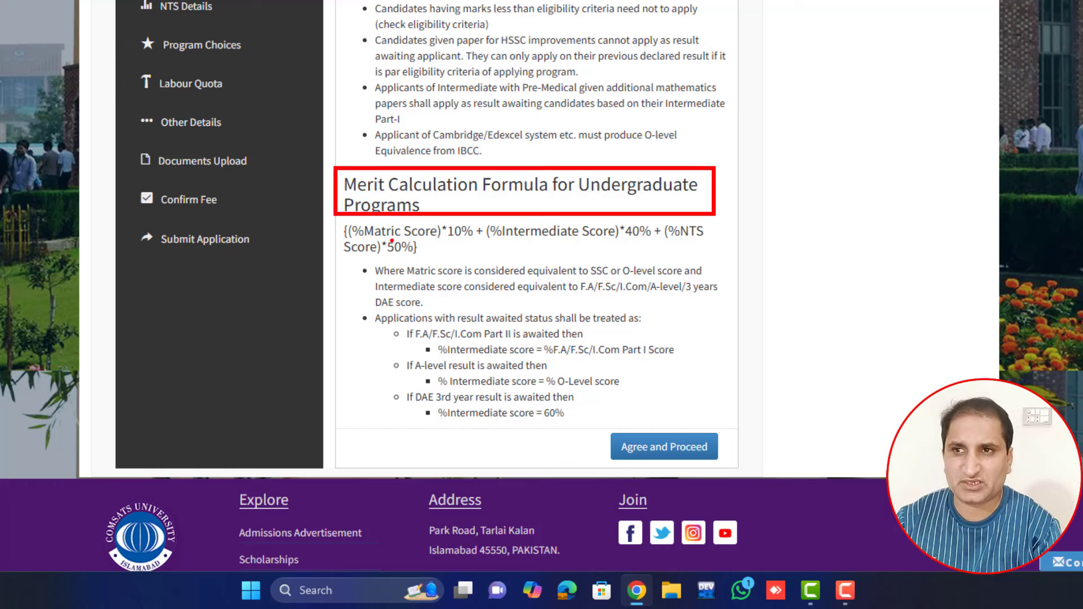
pyautogui.moveTo(440, 241); pyautogui.dragTo(462, 241)
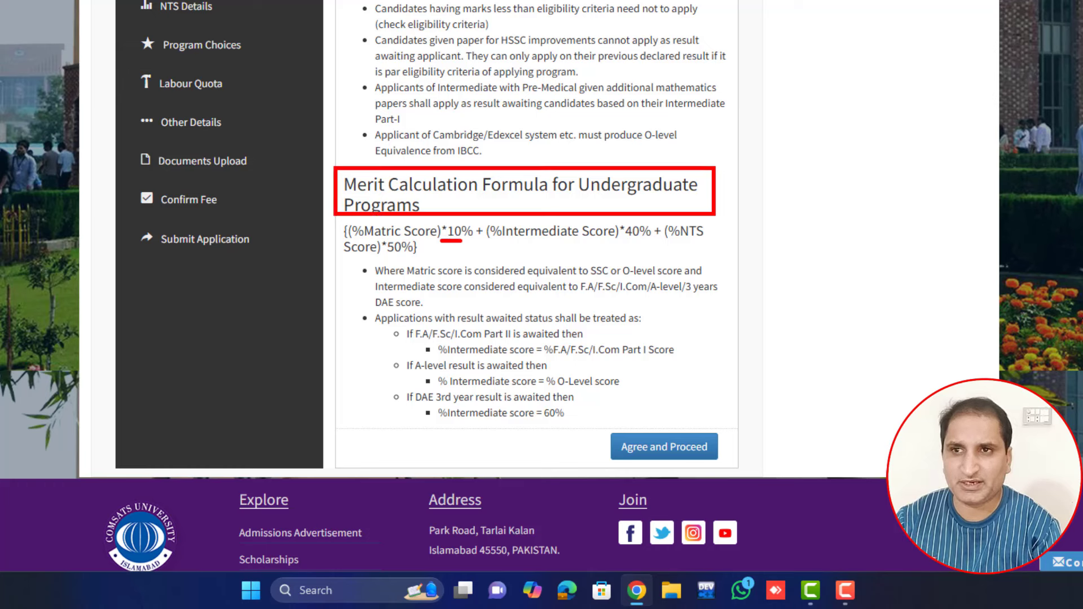
pyautogui.moveTo(624, 242); pyautogui.dragTo(646, 238)
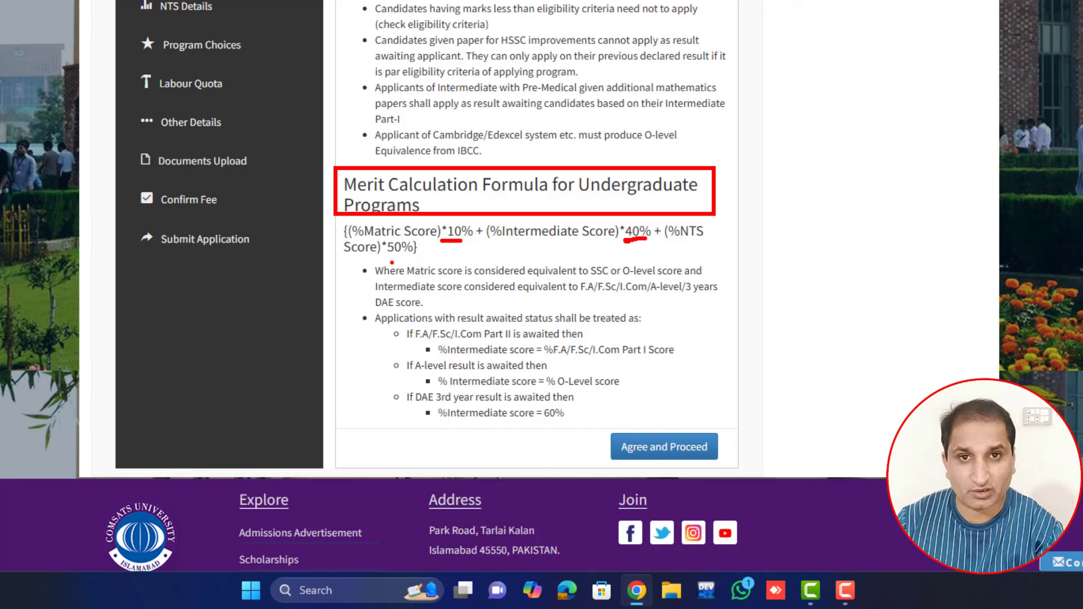
pyautogui.press('Escape')
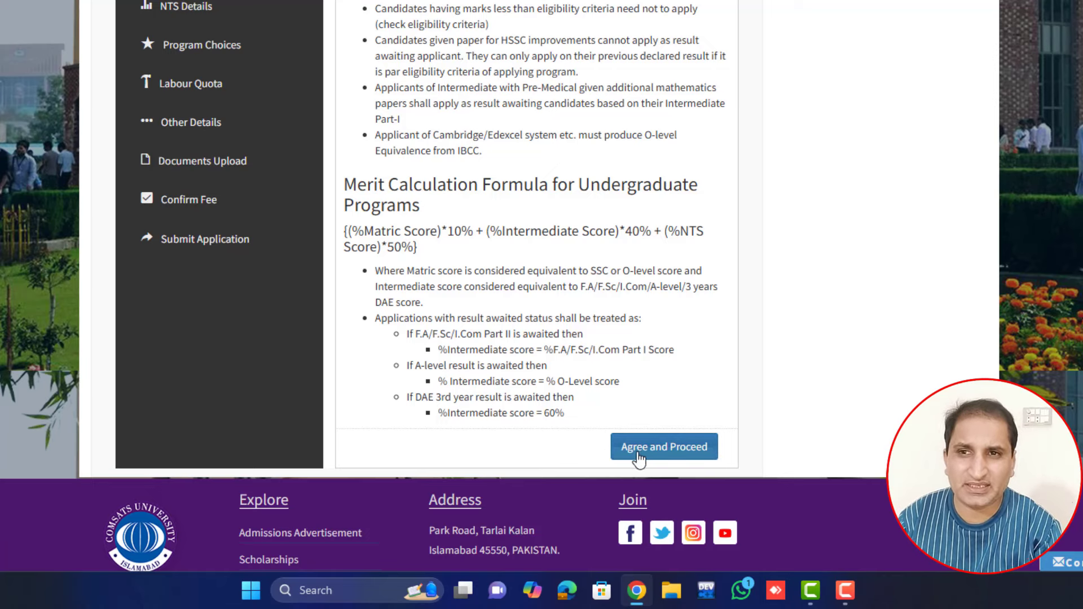
pyautogui.click(671, 454)
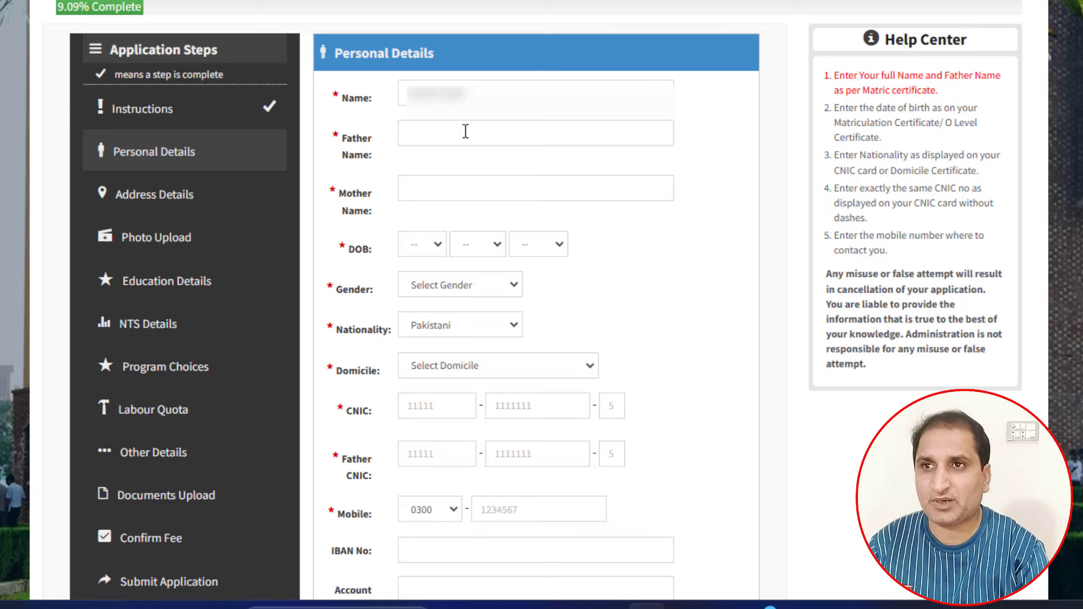
# Go through the applicant, father and mother name fields of the Personal Details form
pyautogui.click(498, 94)
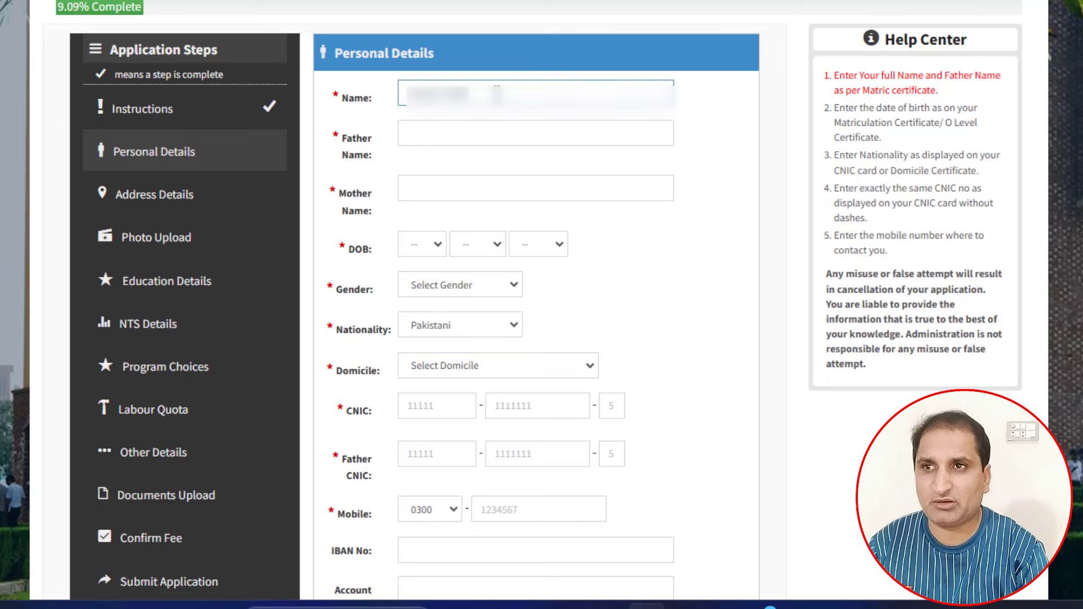
pyautogui.click(491, 135)
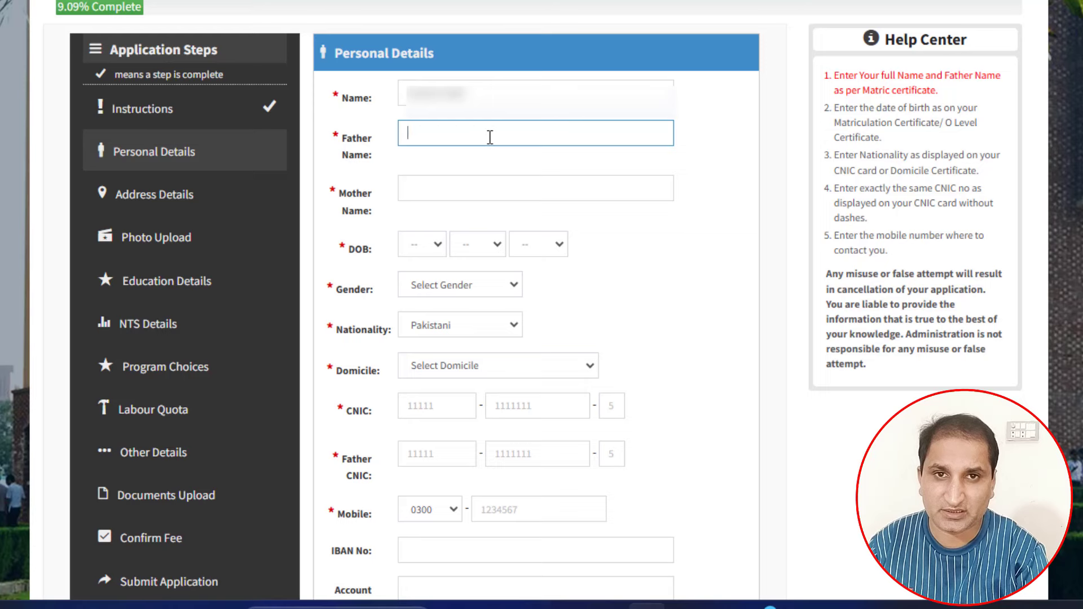
pyautogui.scroll(-1, 495, 156)
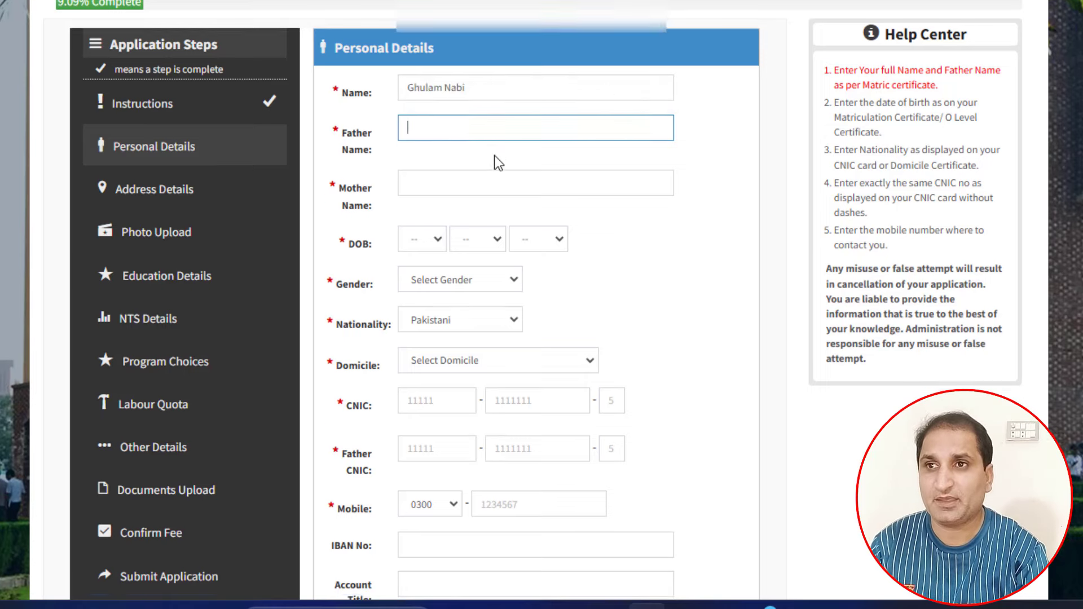
pyautogui.click(464, 101)
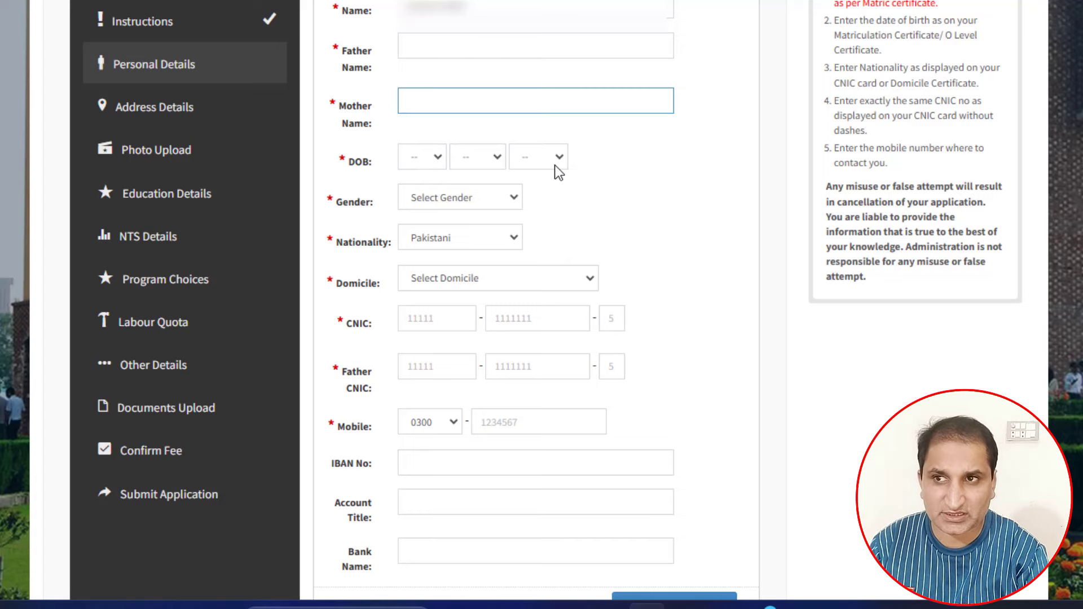
# Set the applicant's gender to Male, keep the nationality as Pakistani and choose Punjab as the domicile
pyautogui.click(472, 198)
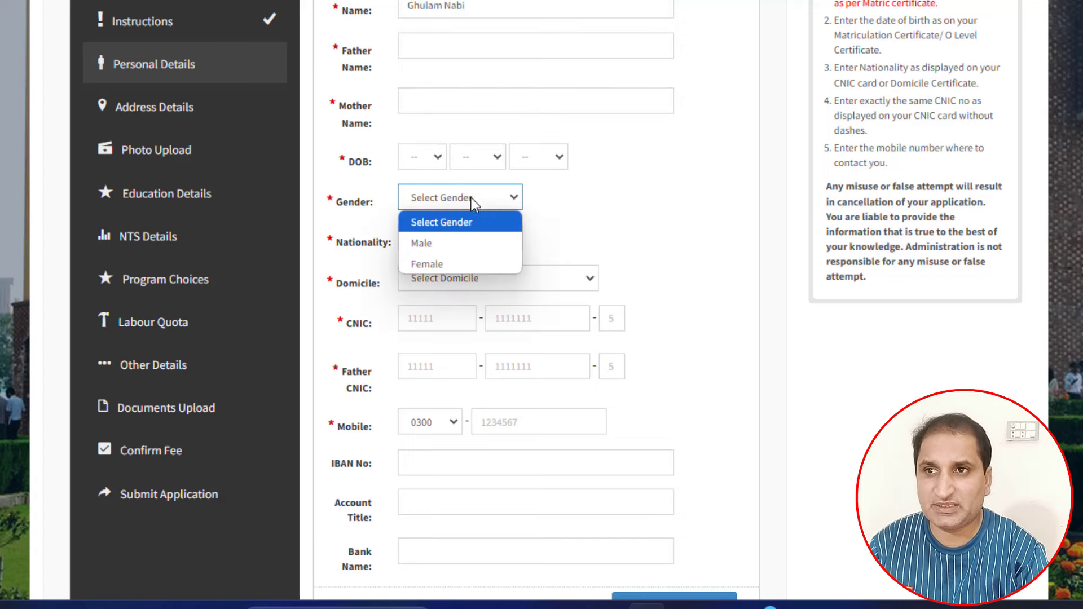
pyautogui.click(462, 242)
pyautogui.scroll(-2, 489, 240)
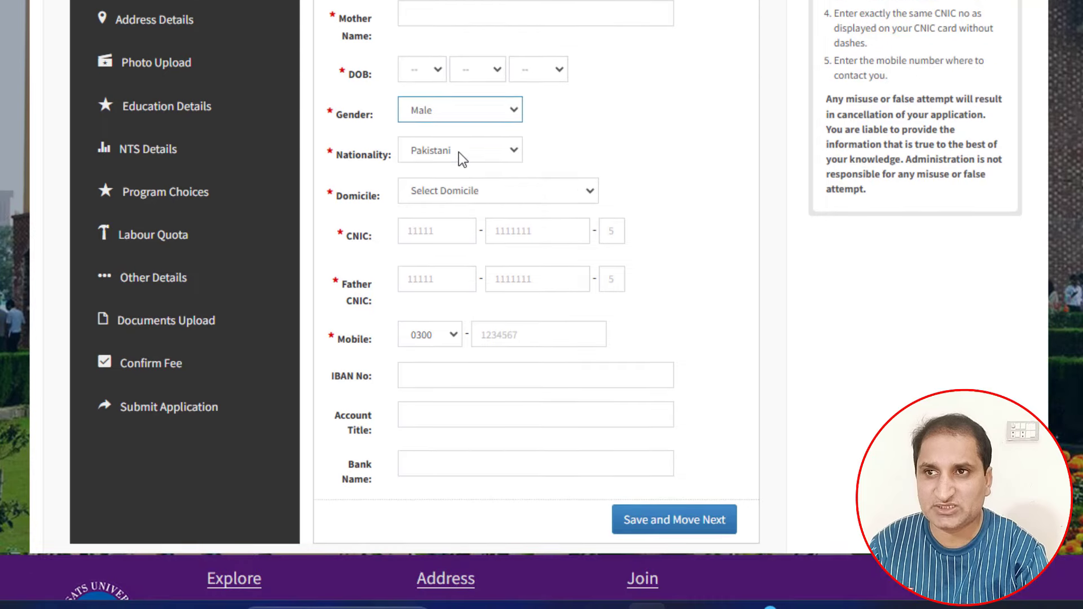
pyautogui.click(458, 151)
pyautogui.click(458, 151)
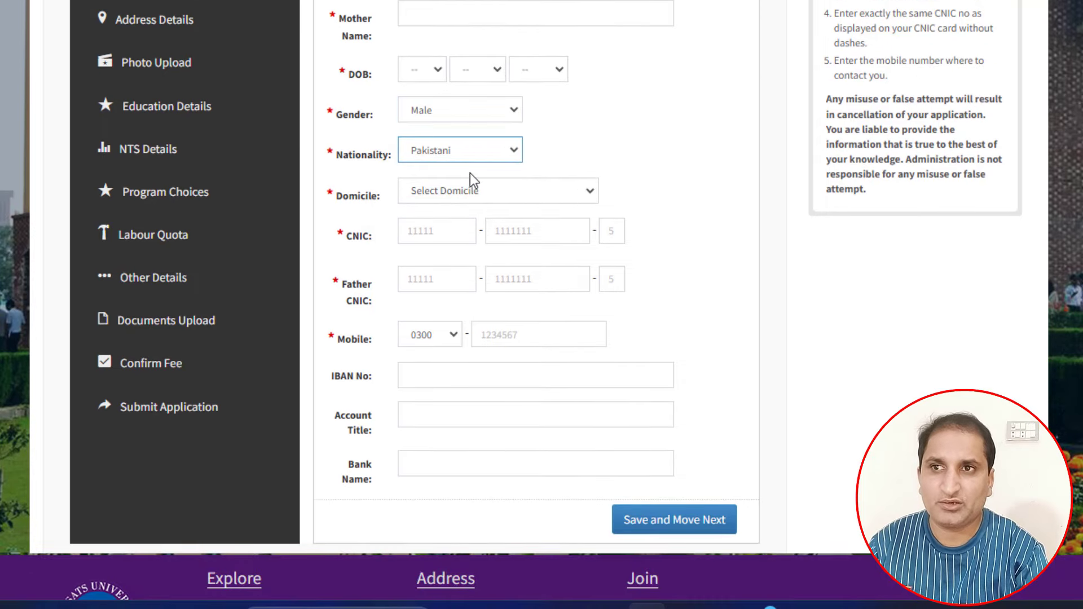
pyautogui.click(479, 194)
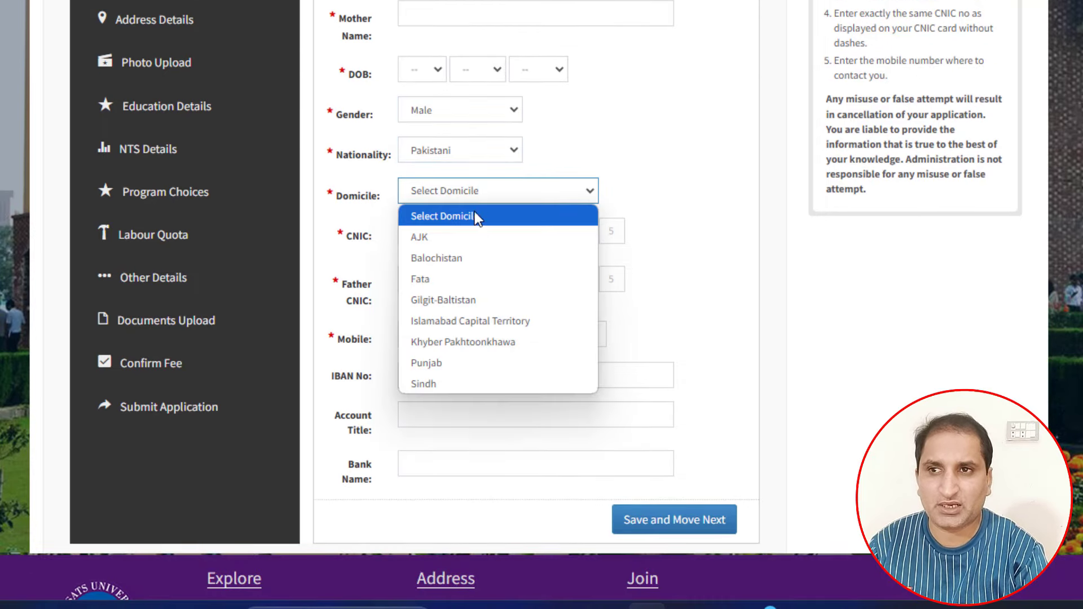
pyautogui.click(455, 362)
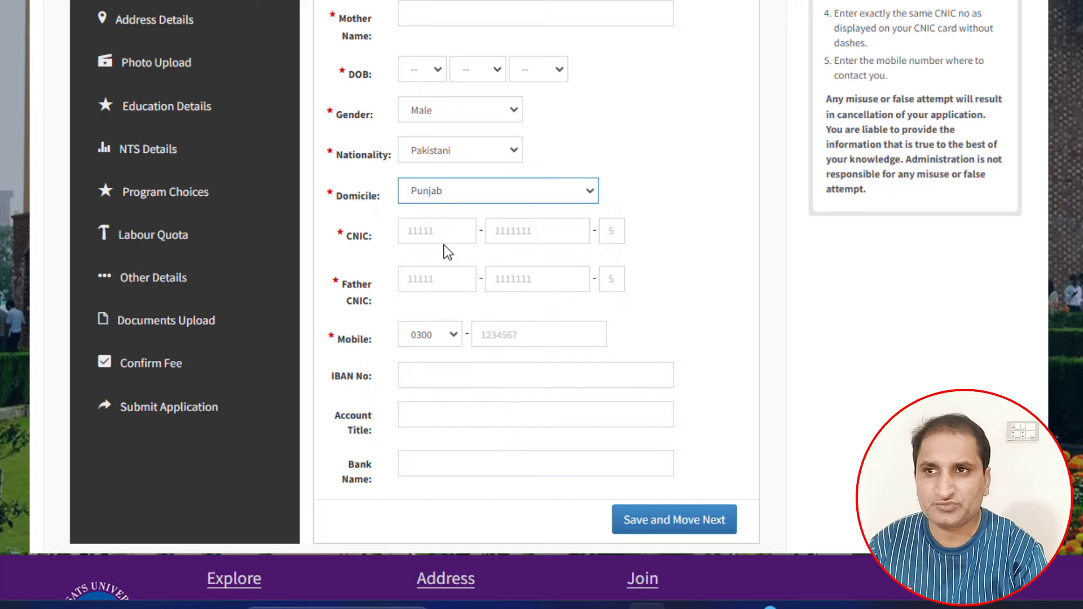
# Go through the three parts of the applicant's CNIC field
pyautogui.scroll(-2, 445, 248)
pyautogui.click(416, 151)
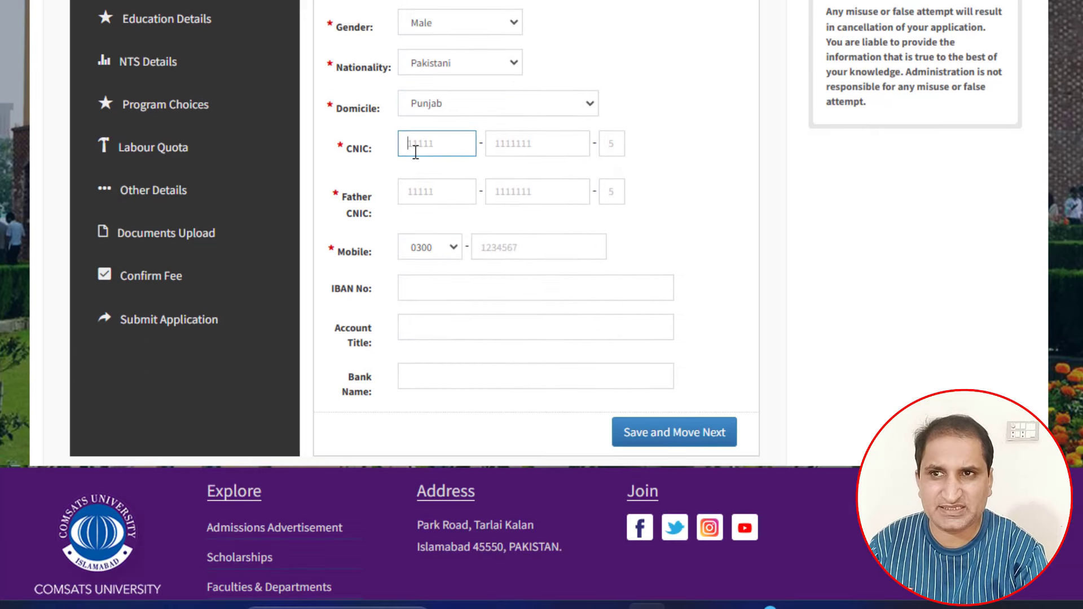
pyautogui.click(509, 144)
pyautogui.click(602, 145)
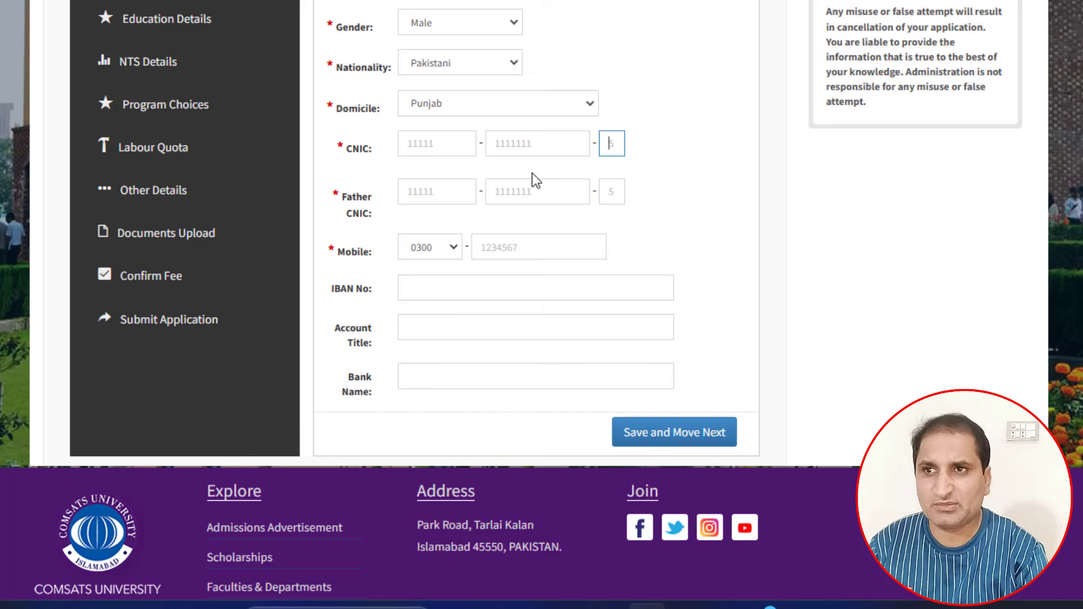
# Go through the father's CNIC, mobile, IBAN, account title and bank name fields of the Personal Details form
pyautogui.click(427, 199)
pyautogui.click(523, 190)
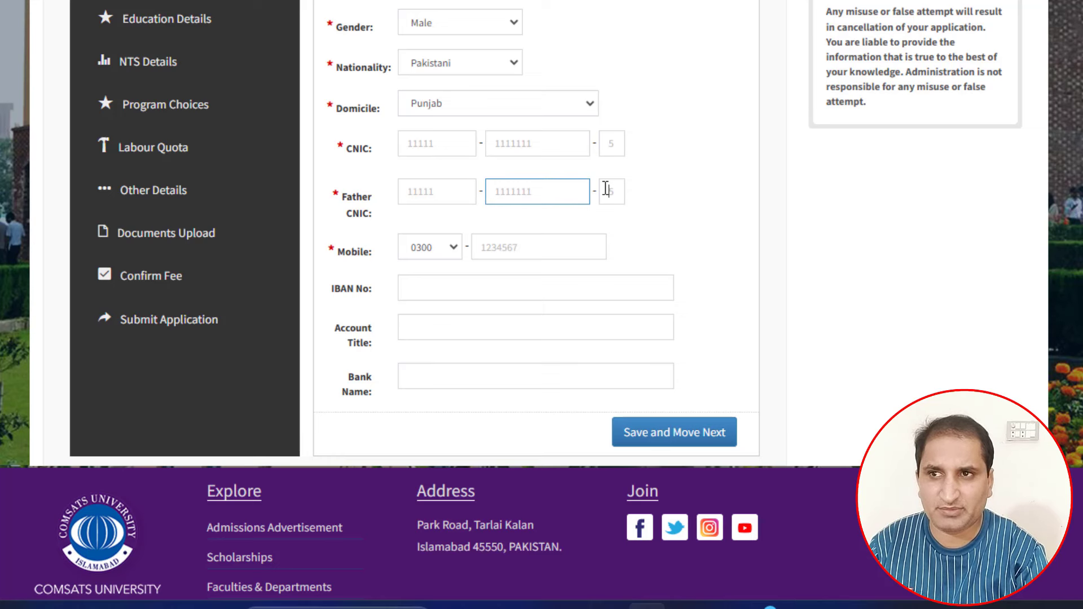
pyautogui.click(608, 190)
pyautogui.click(497, 251)
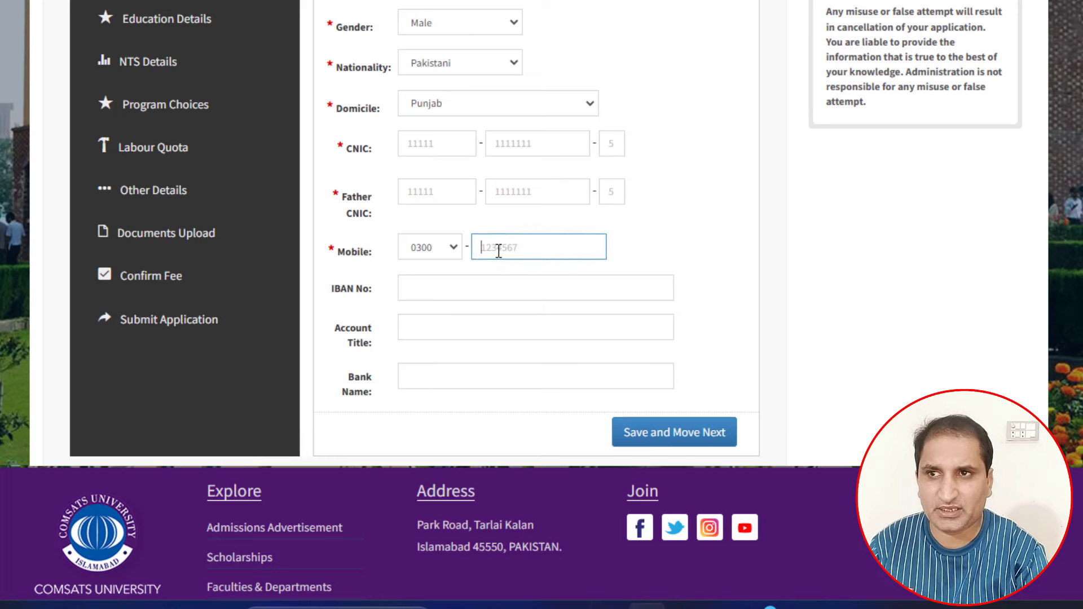
pyautogui.click(501, 292)
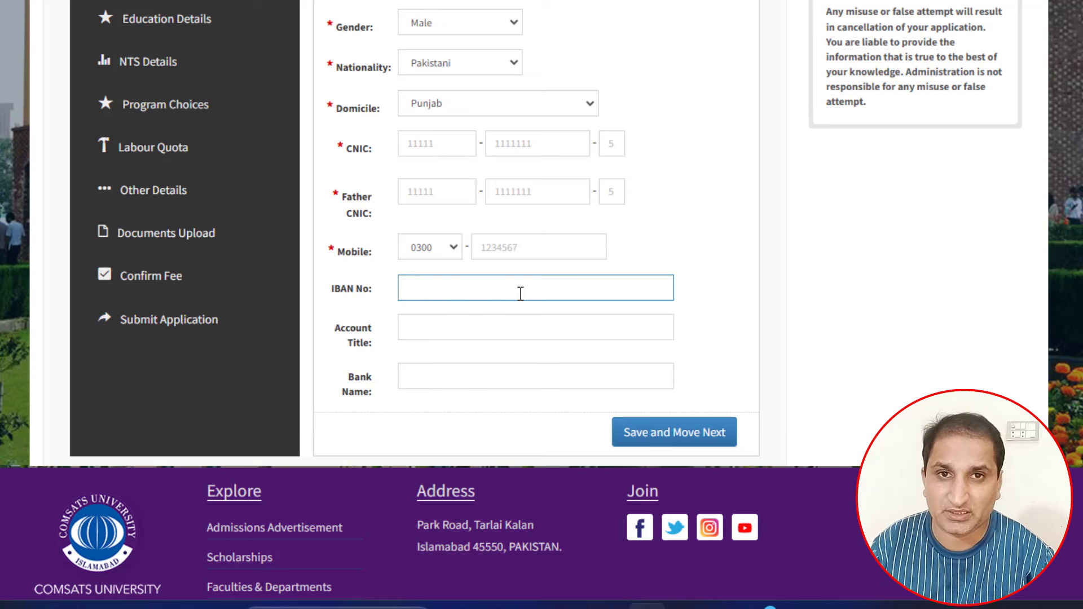
pyautogui.click(482, 337)
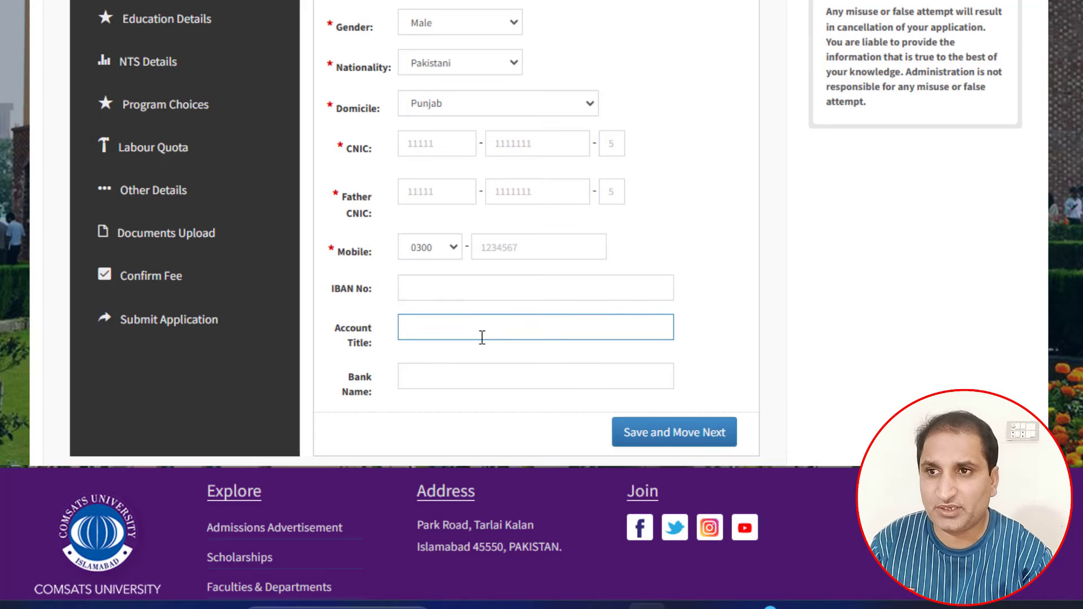
pyautogui.click(471, 377)
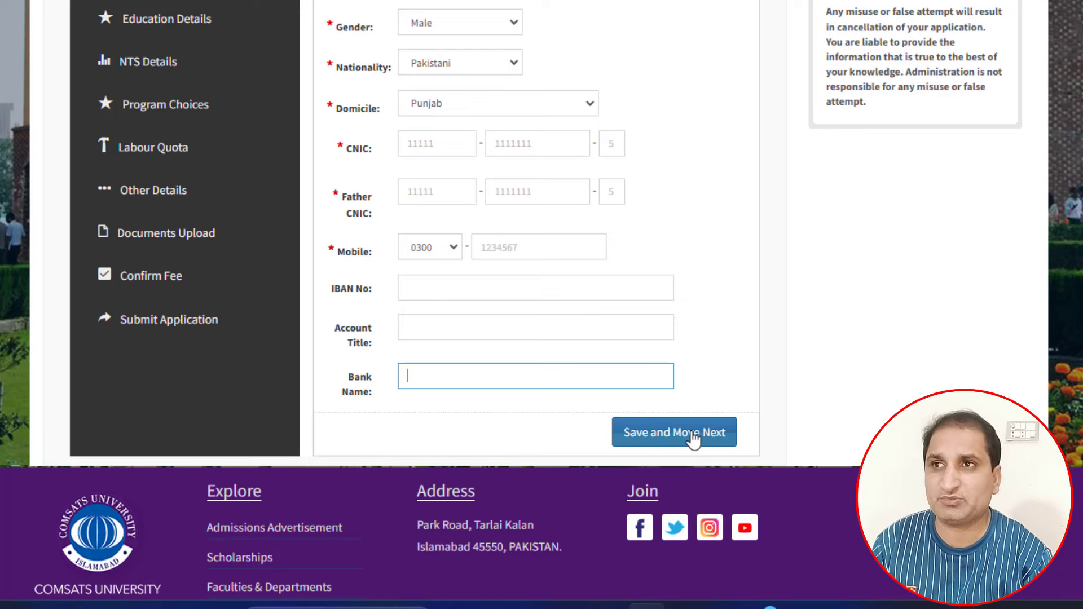
pyautogui.scroll(5, 693, 437)
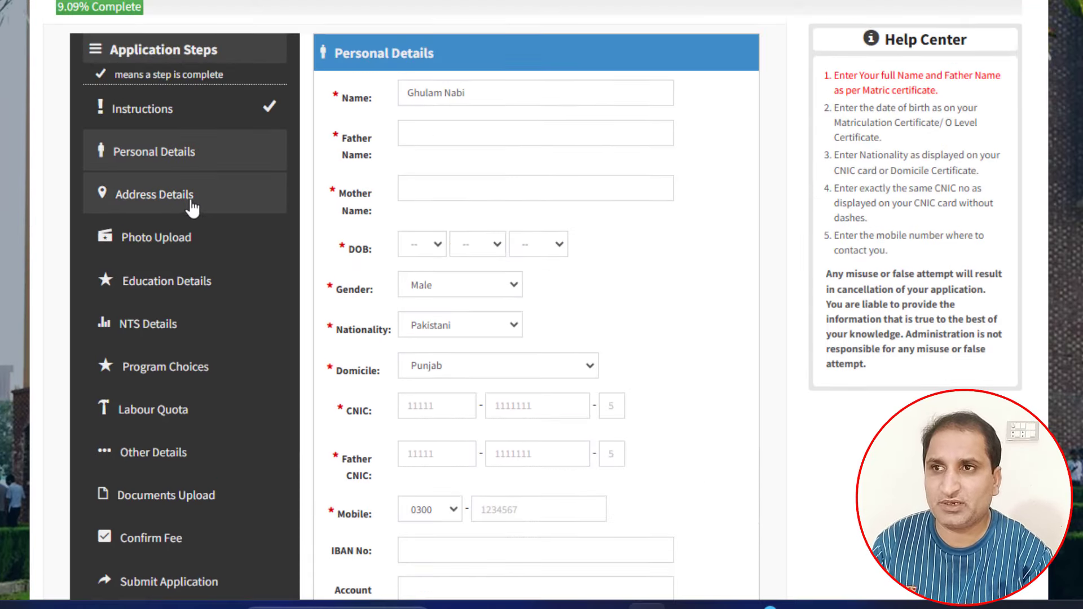
# Open the Address Details form and go through its permanent, mailing and father/guardian address sections
pyautogui.click(191, 204)
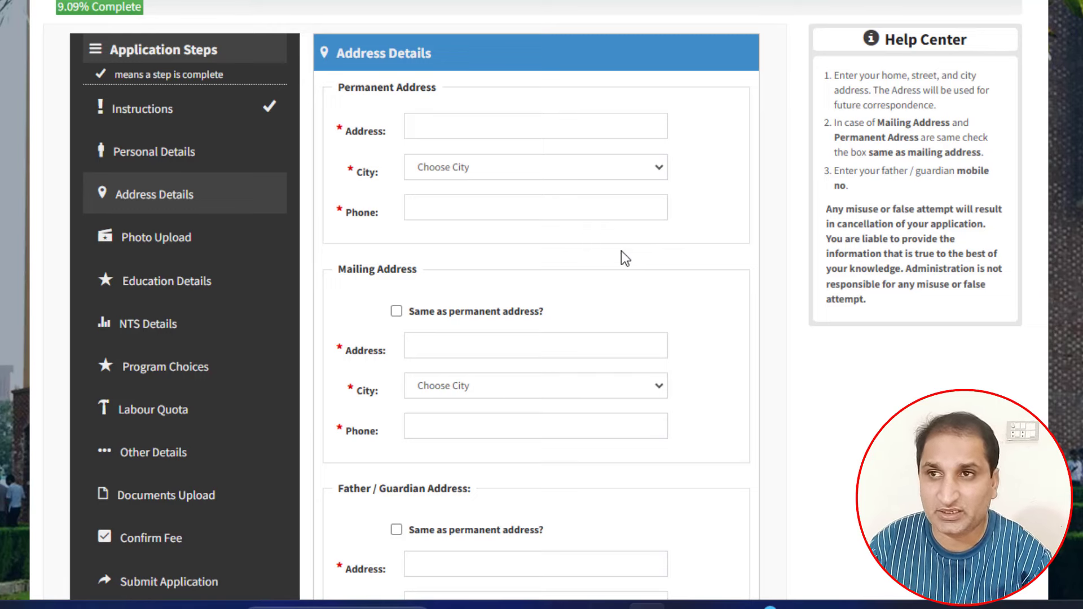
pyautogui.scroll(-2, 519, 179)
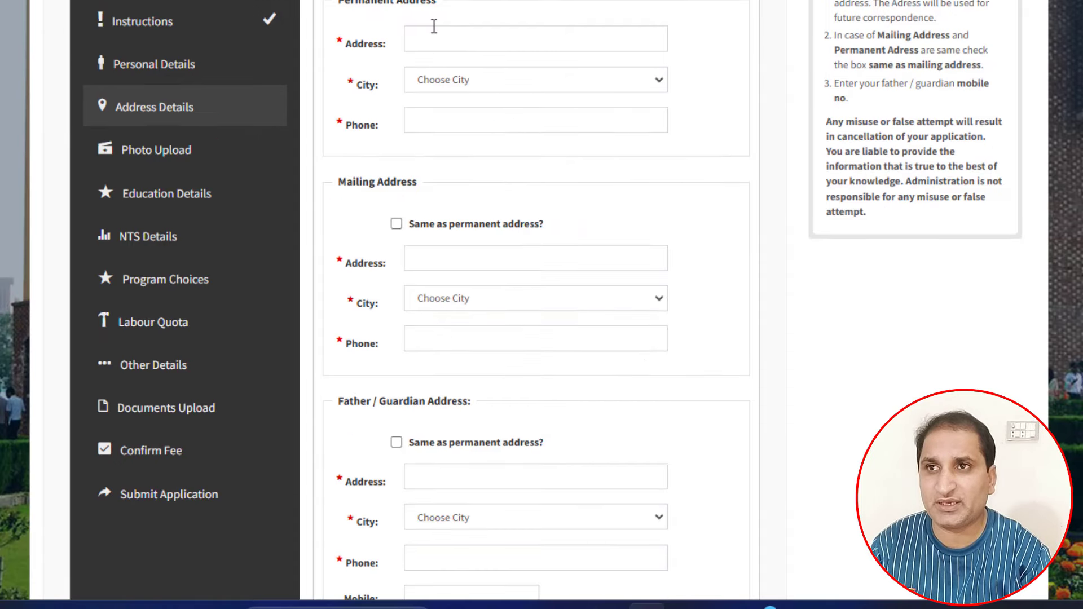
pyautogui.moveTo(340, 4); pyautogui.dragTo(457, 9)
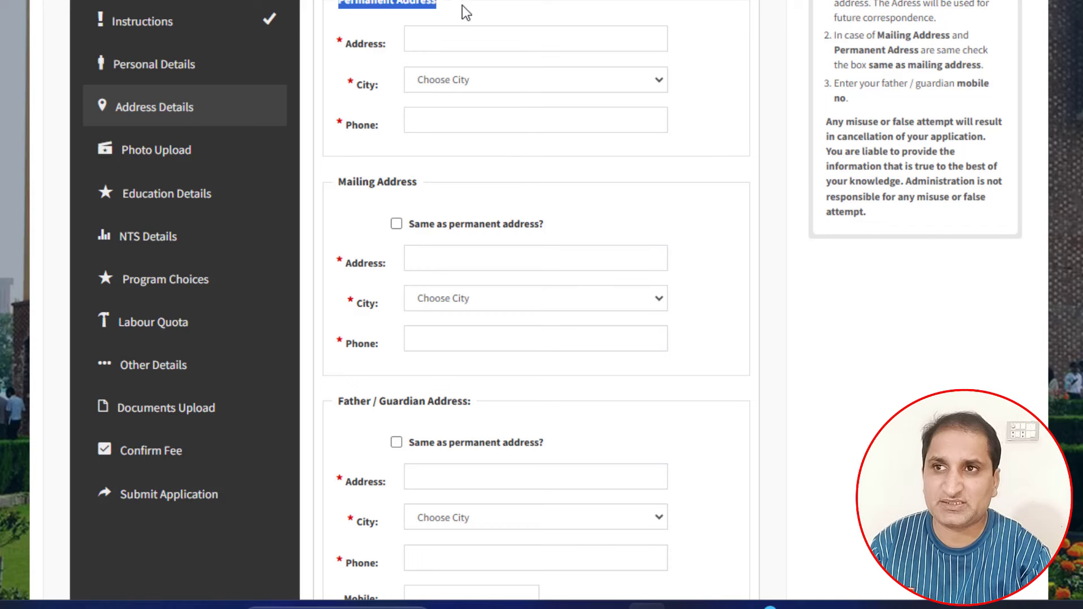
pyautogui.click(460, 36)
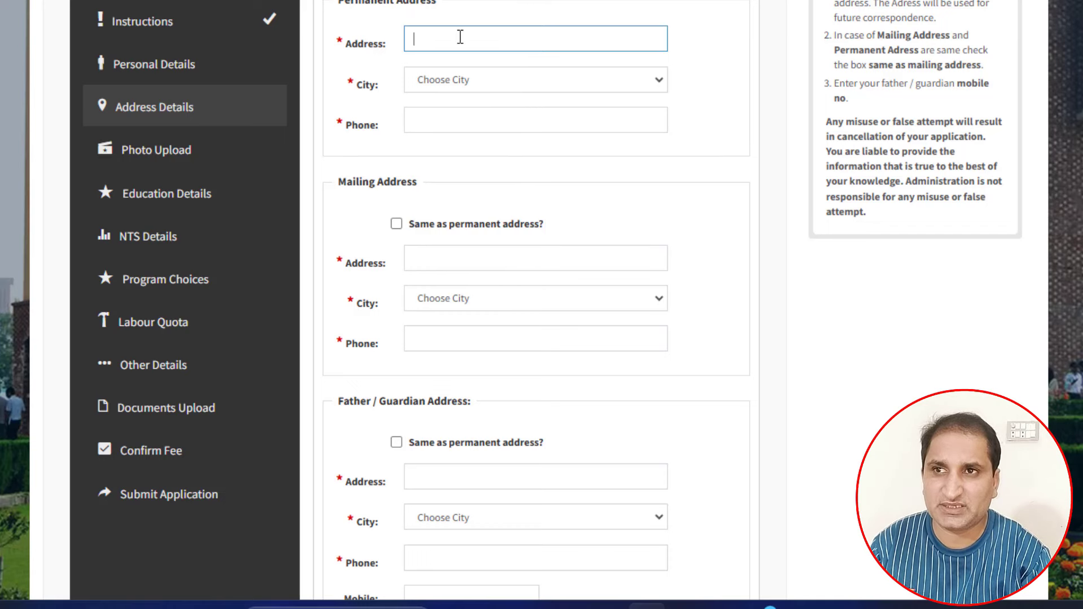
pyautogui.click(495, 78)
pyautogui.click(495, 78)
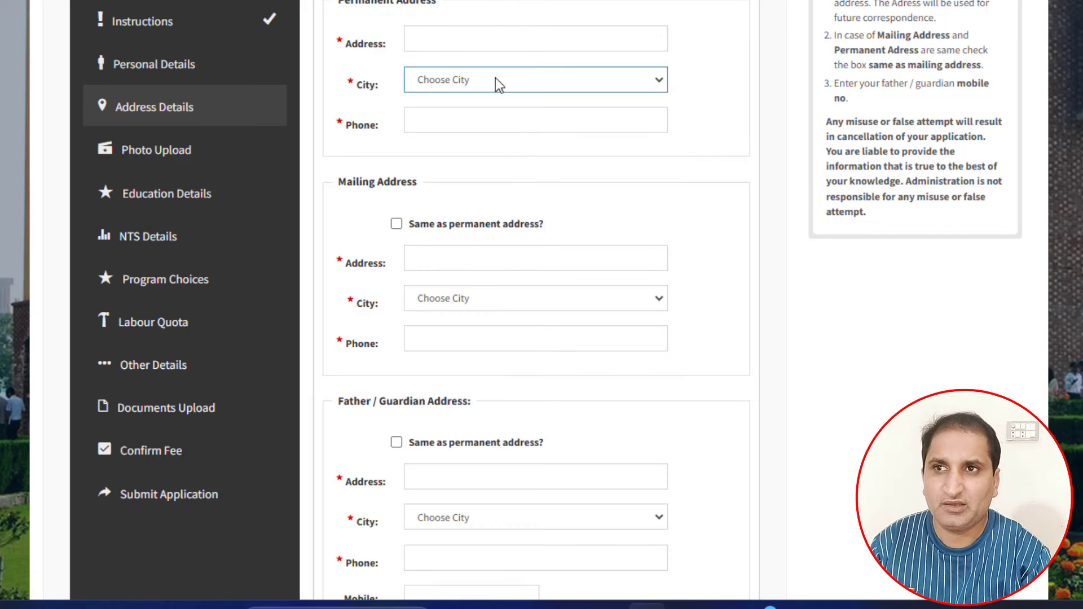
pyautogui.click(485, 121)
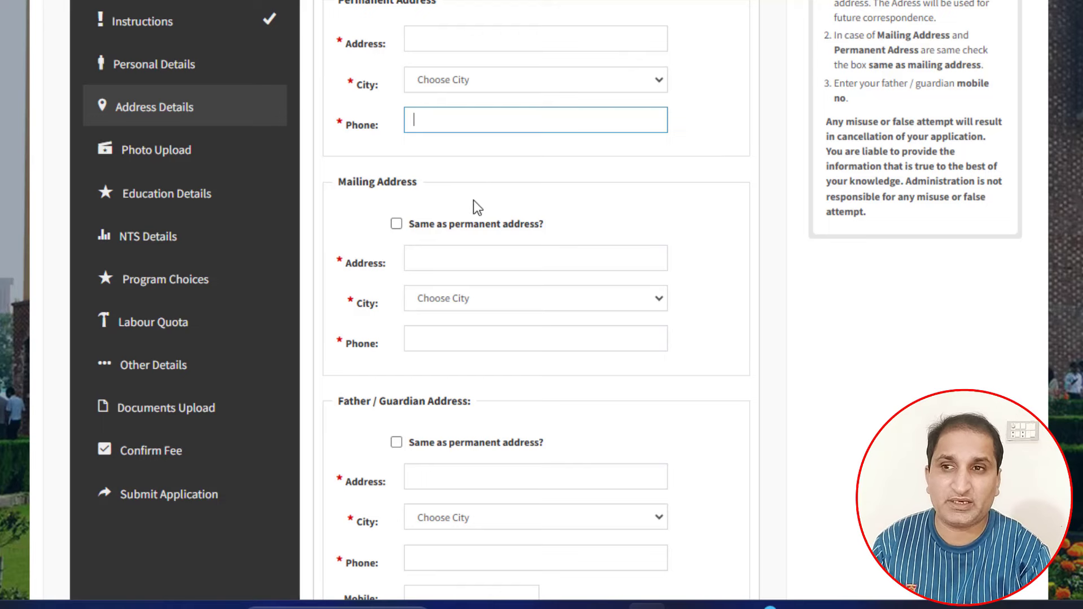
pyautogui.scroll(-5, 438, 364)
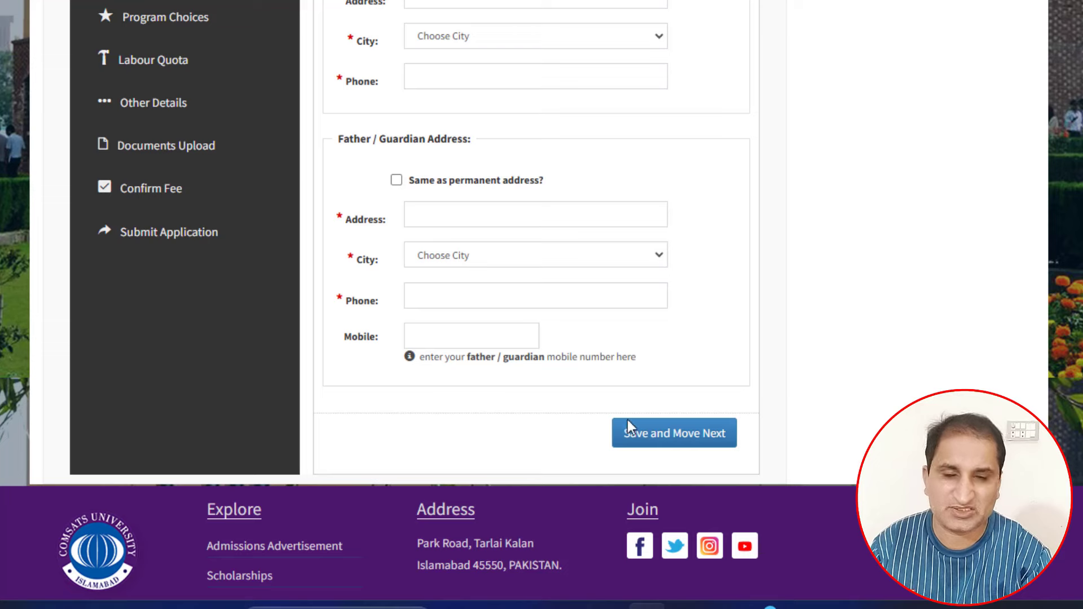
pyautogui.click(647, 437)
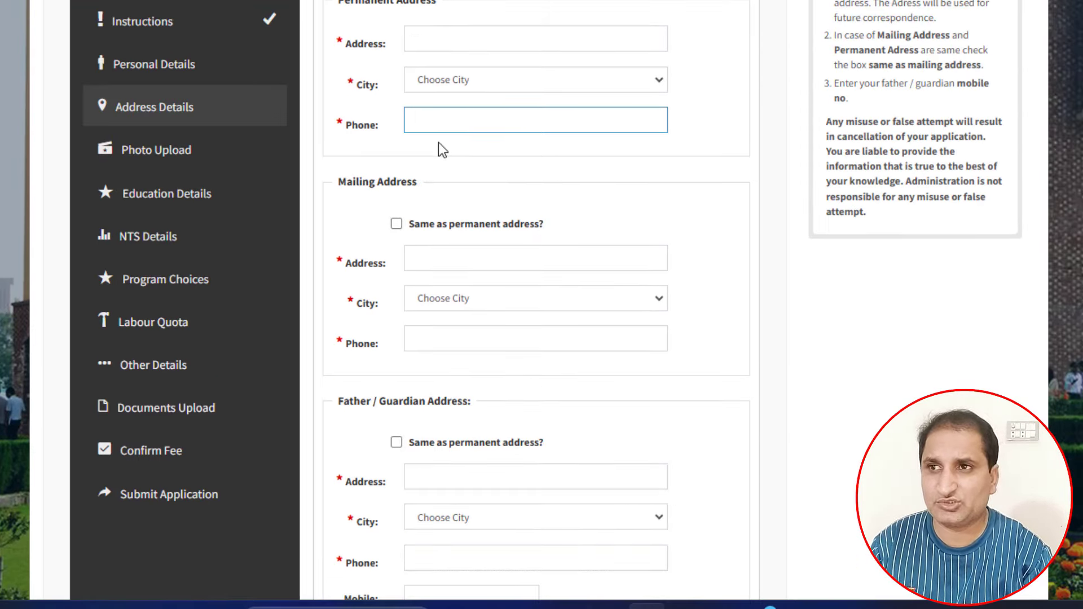
# Open the Photo Upload step and look over the upload option and the photograph requirements
pyautogui.click(158, 154)
pyautogui.scroll(1, 481, 198)
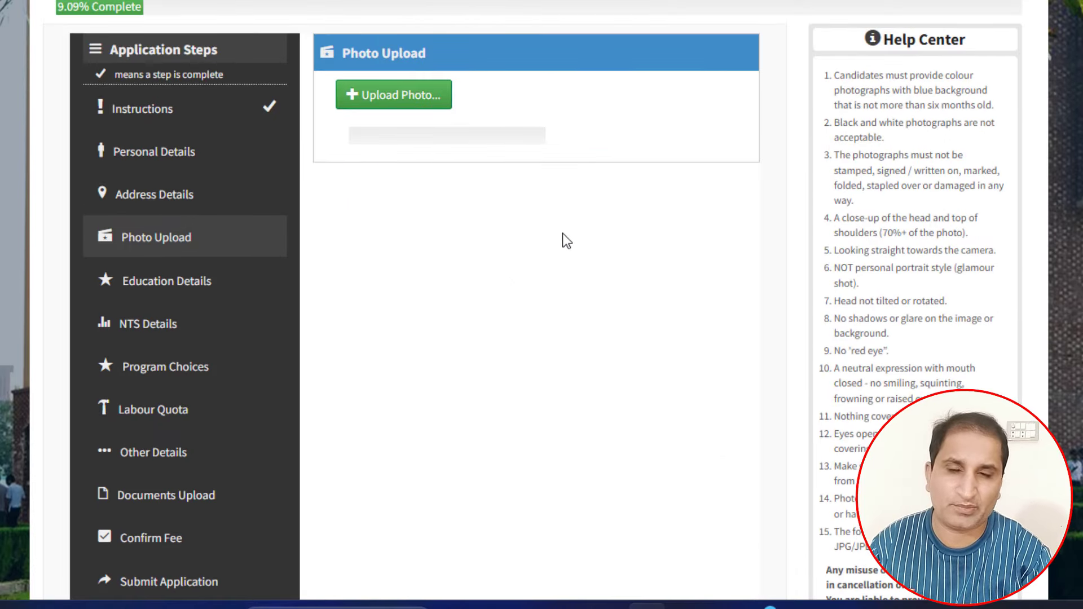
pyautogui.scroll(-3, 568, 234)
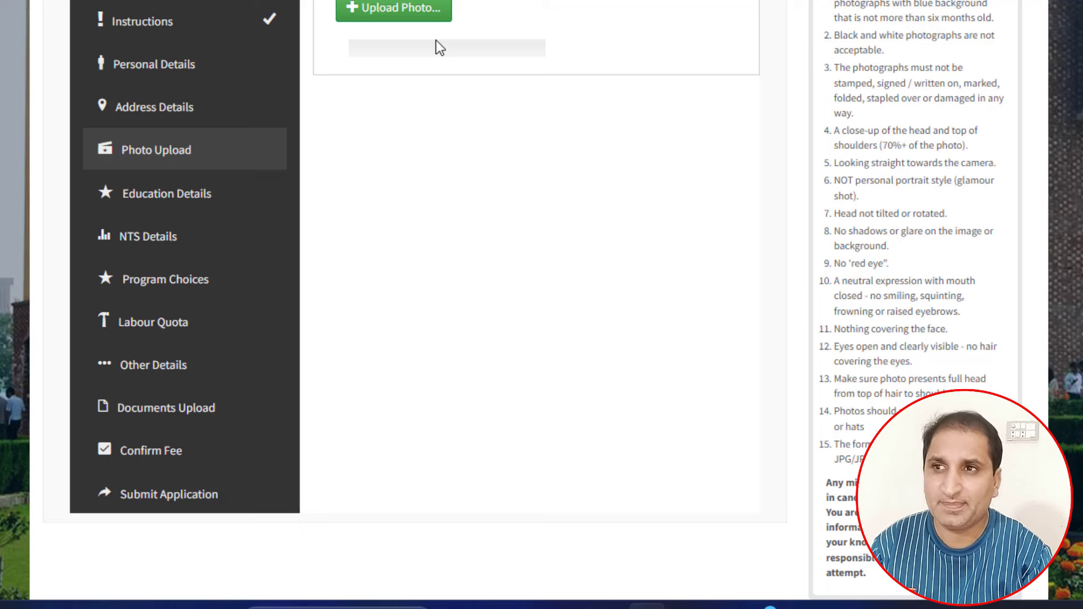
# In Education Details, set the SSC / O-Level degree to Matric / SSC, the board to BISE, Lahore and the subjects to Science
pyautogui.click(172, 197)
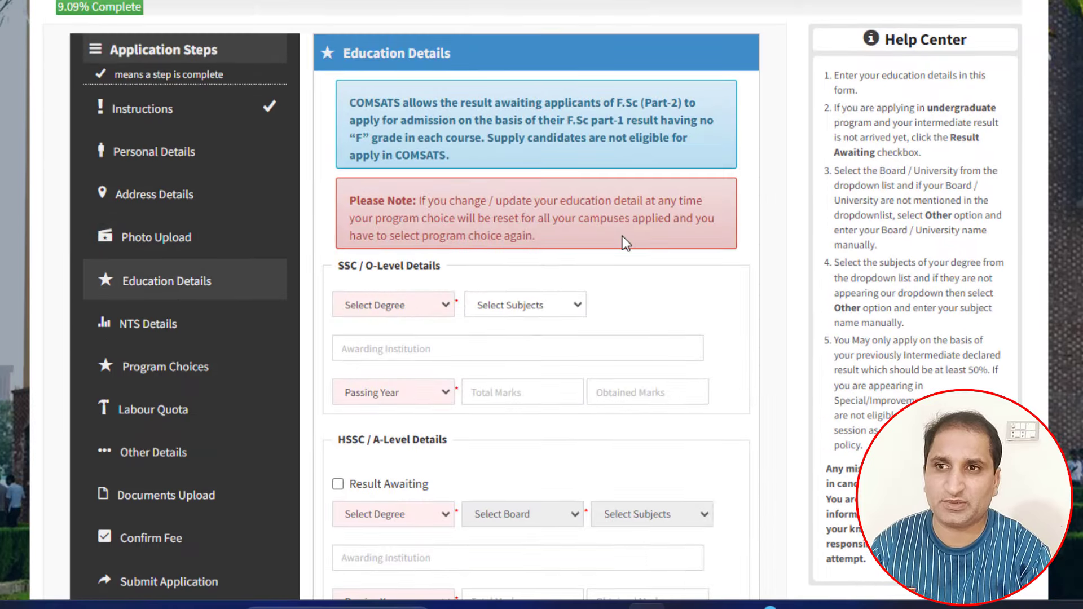
pyautogui.scroll(-2, 626, 229)
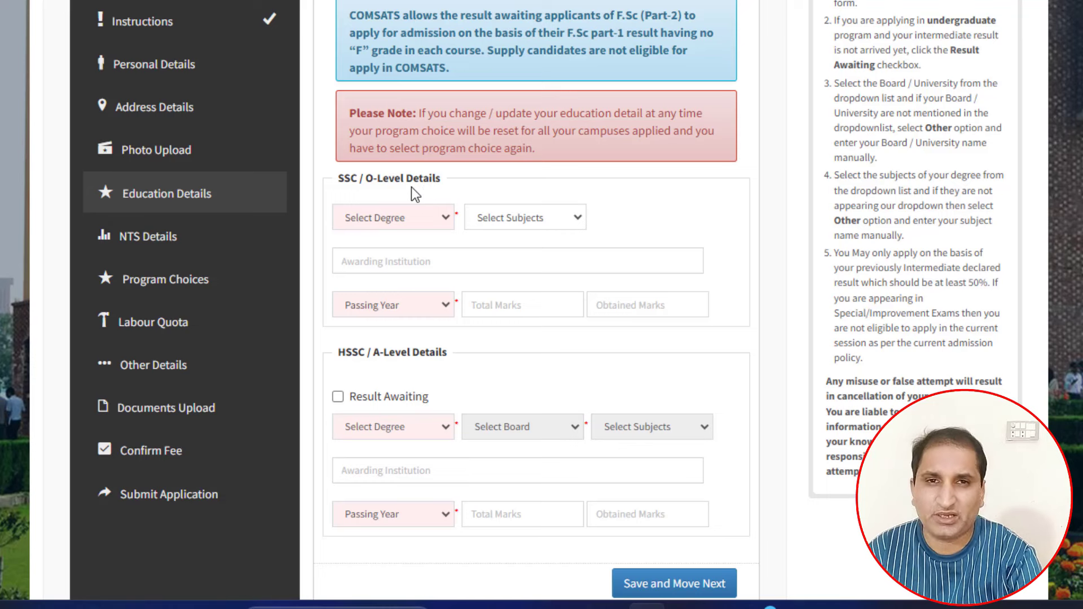
pyautogui.click(406, 217)
pyautogui.click(402, 260)
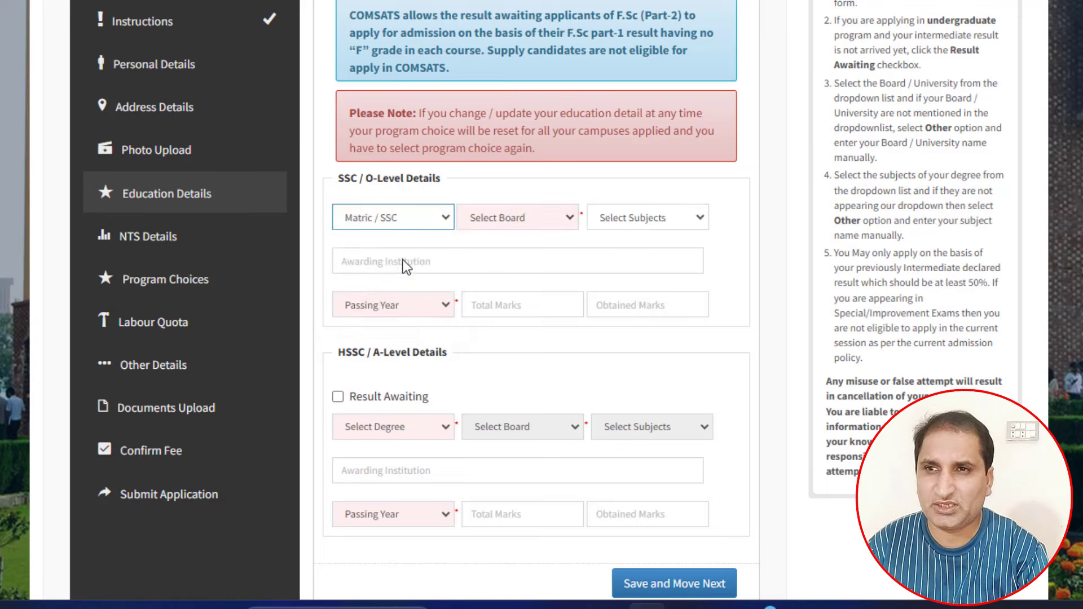
pyautogui.click(518, 219)
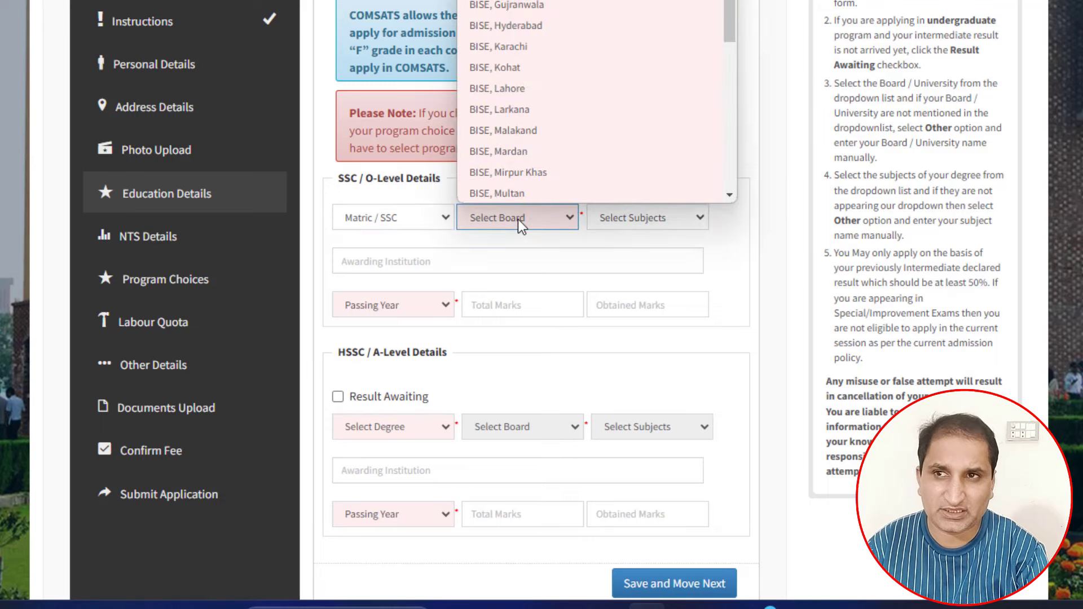
pyautogui.click(536, 90)
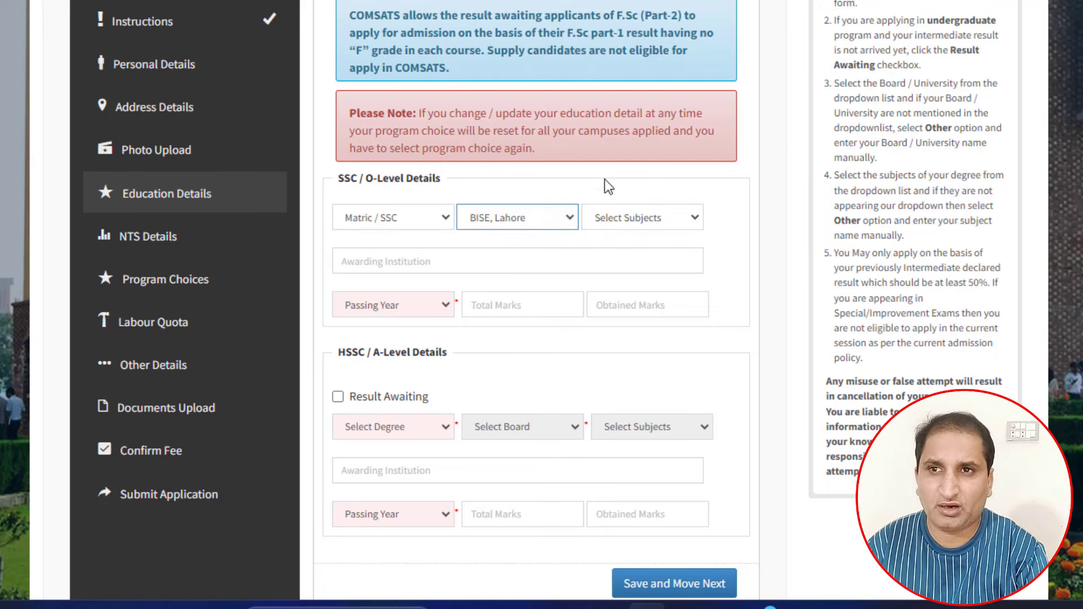
pyautogui.click(636, 220)
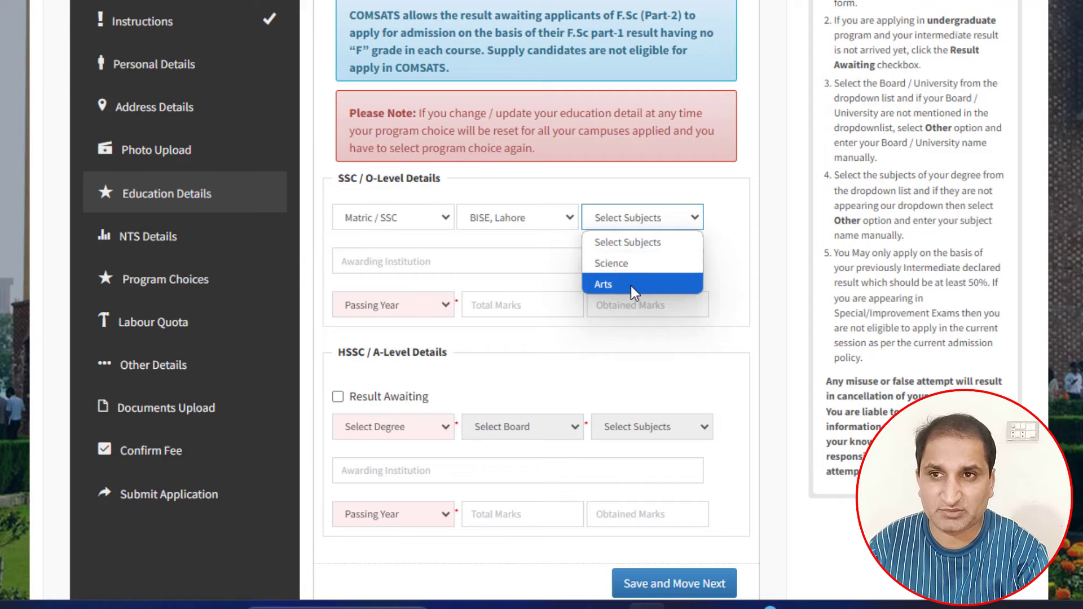
pyautogui.click(631, 265)
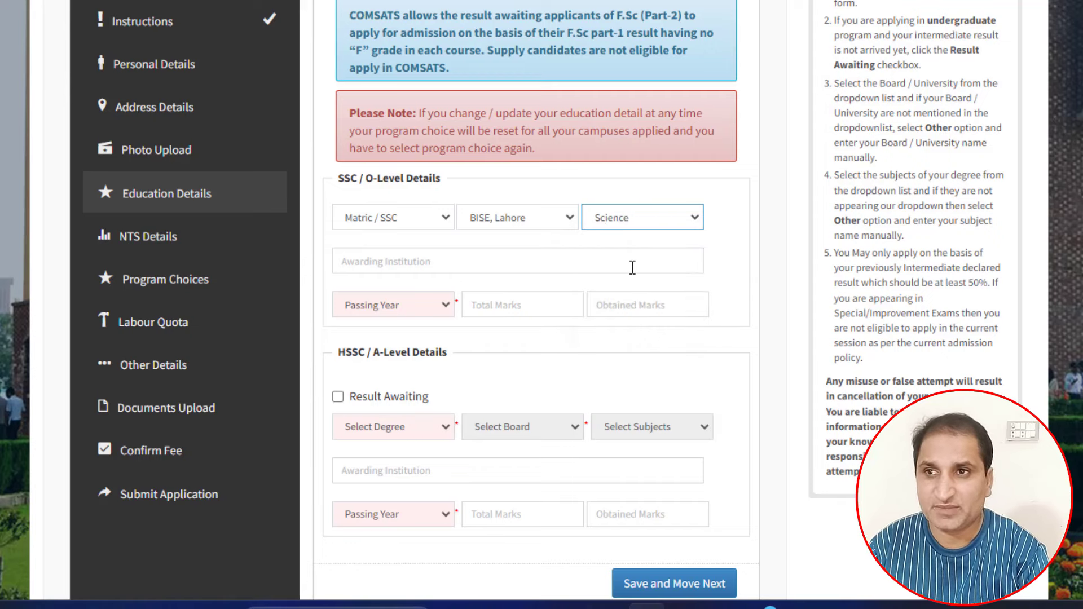
# Go through the awarding institution, passing year and marks fields of the SSC / O-Level section
pyautogui.click(465, 270)
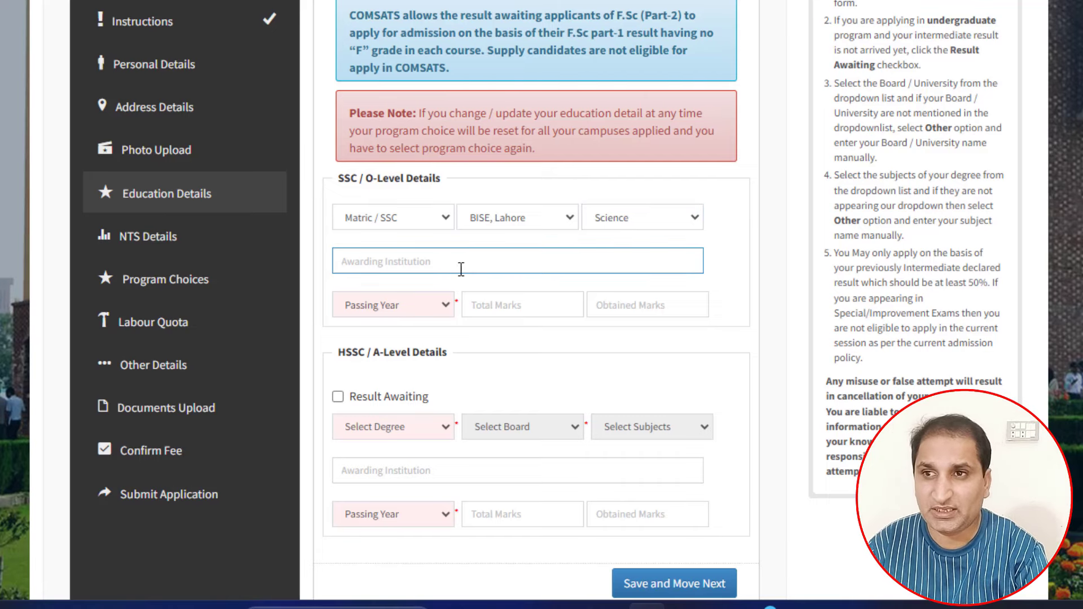
pyautogui.click(410, 305)
pyautogui.click(409, 305)
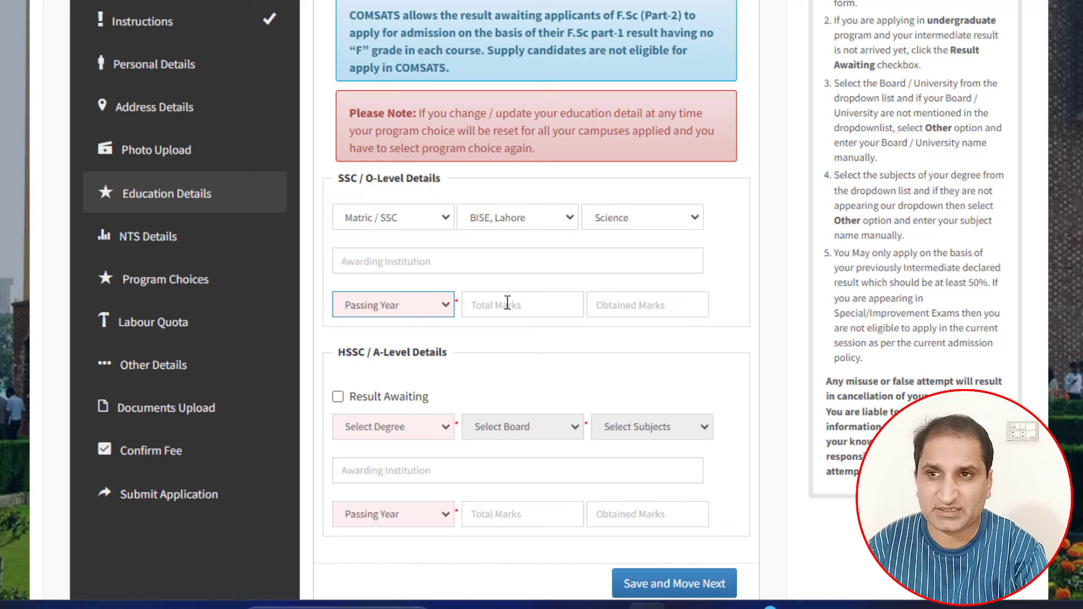
pyautogui.click(650, 305)
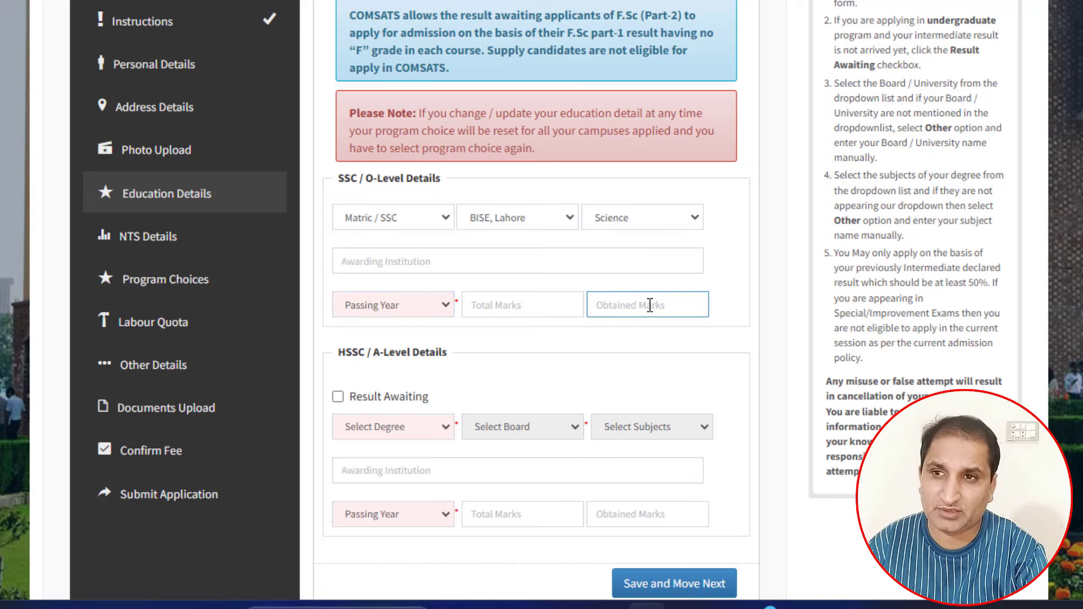
# Set the HSSC / A-Level degree to ICS, look at the board choices and select Computer, Maths, Physics as the subjects
pyautogui.scroll(-3, 455, 361)
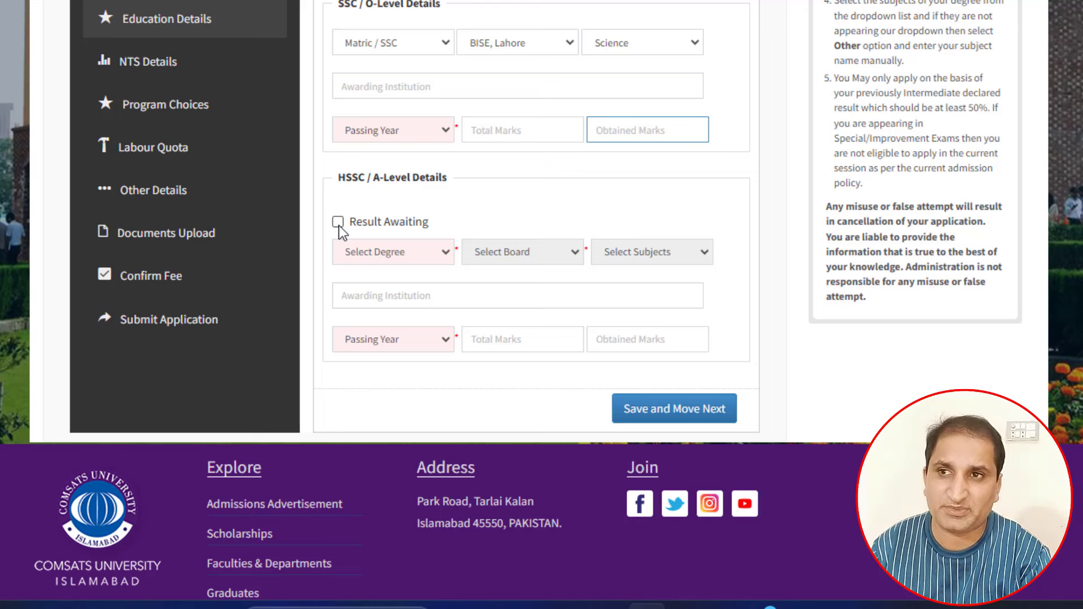
pyautogui.click(384, 252)
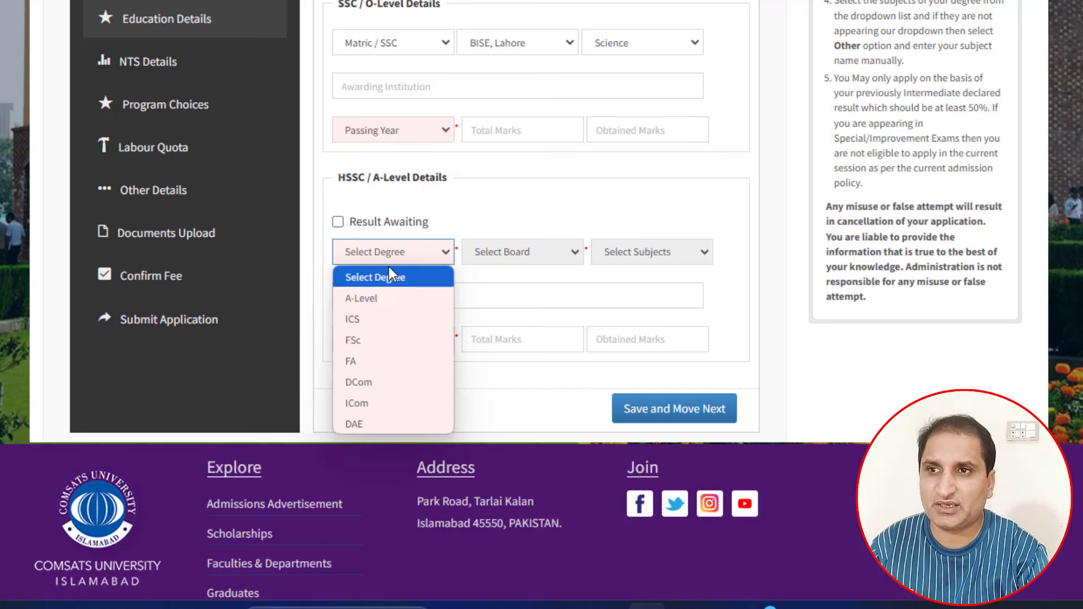
pyautogui.click(413, 319)
pyautogui.click(522, 250)
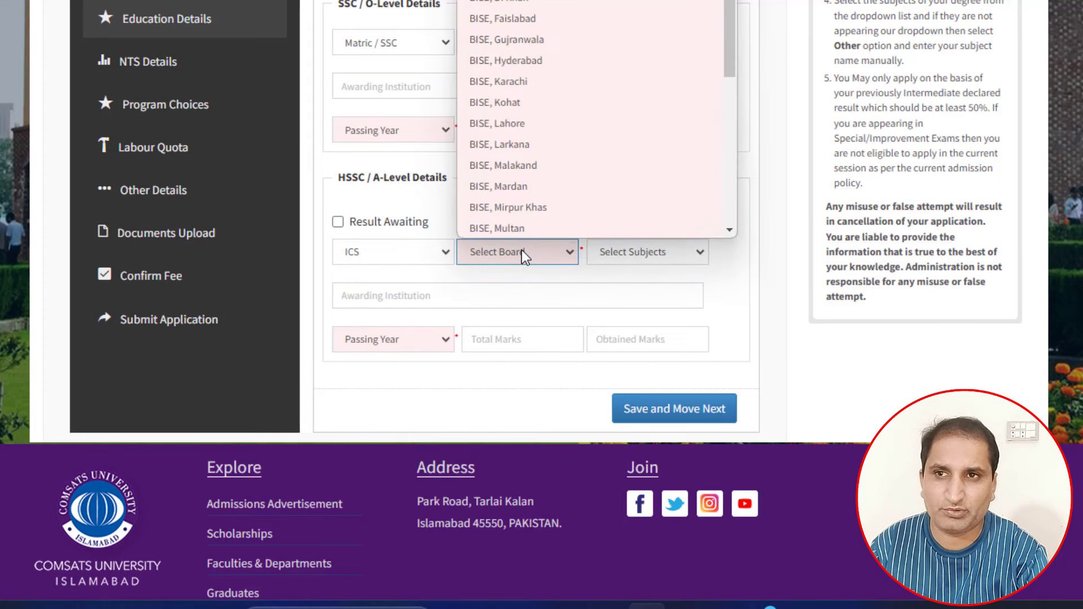
pyautogui.click(522, 250)
pyautogui.click(638, 252)
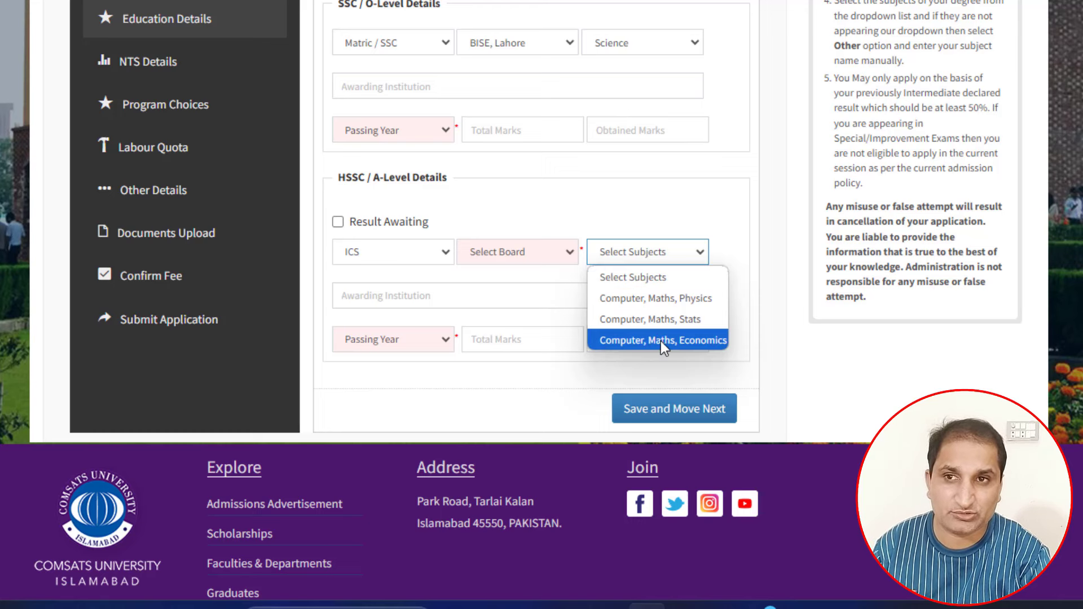
pyautogui.click(659, 298)
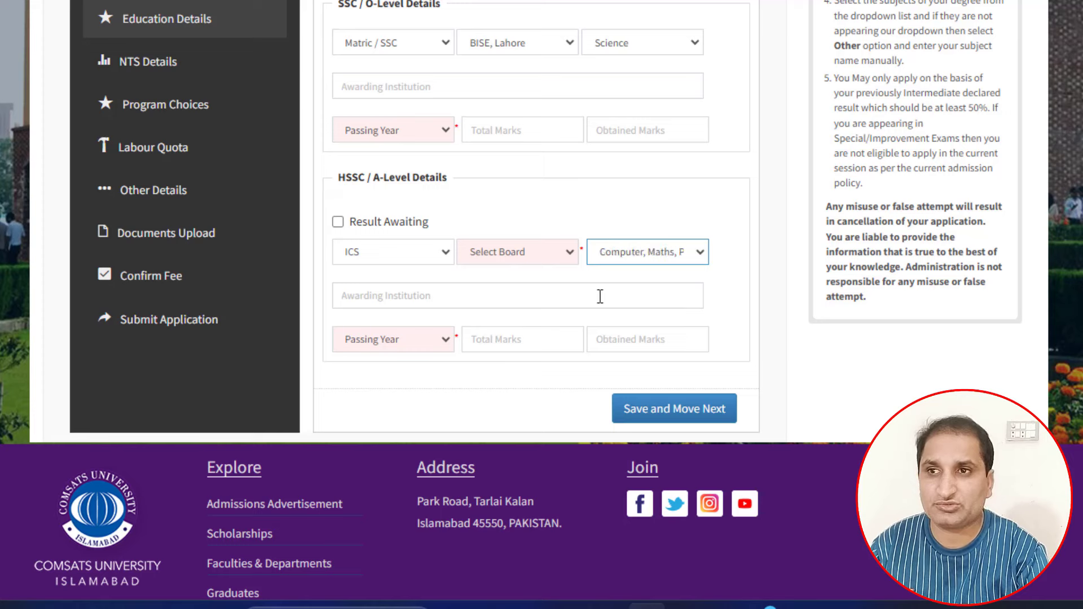
# Go through the awarding institution, passing year, total marks and obtained marks fields of the HSSC / A-Level section
pyautogui.click(473, 306)
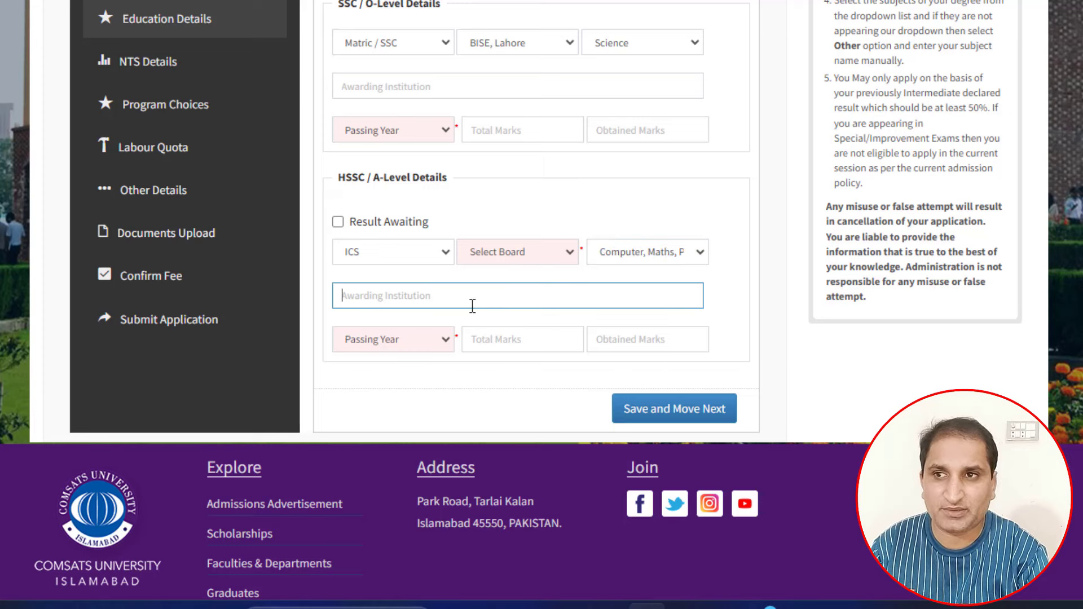
pyautogui.click(397, 340)
pyautogui.click(424, 341)
pyautogui.click(520, 336)
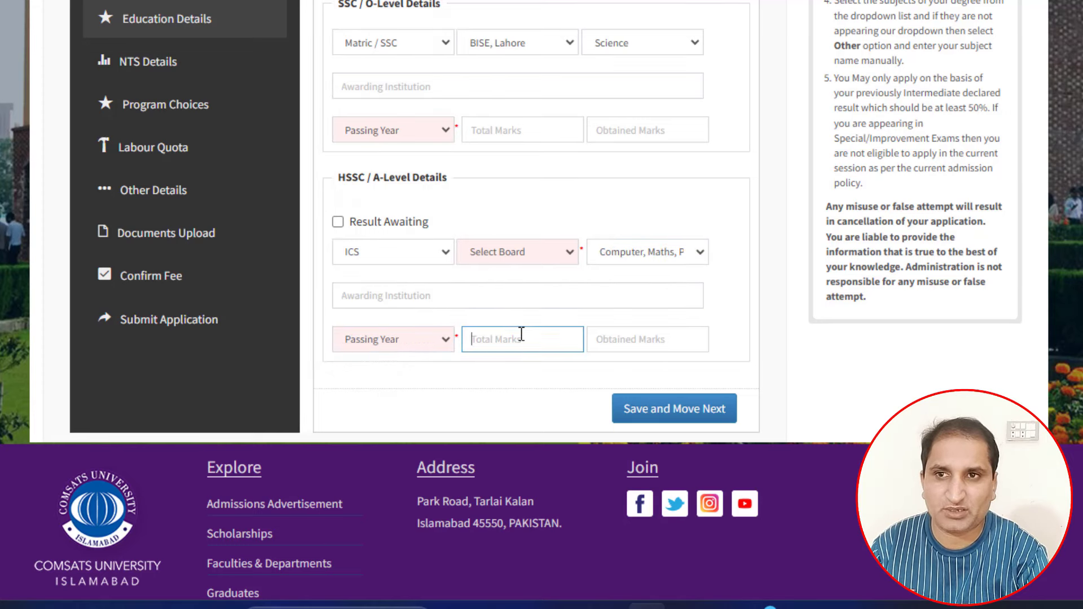
pyautogui.click(634, 336)
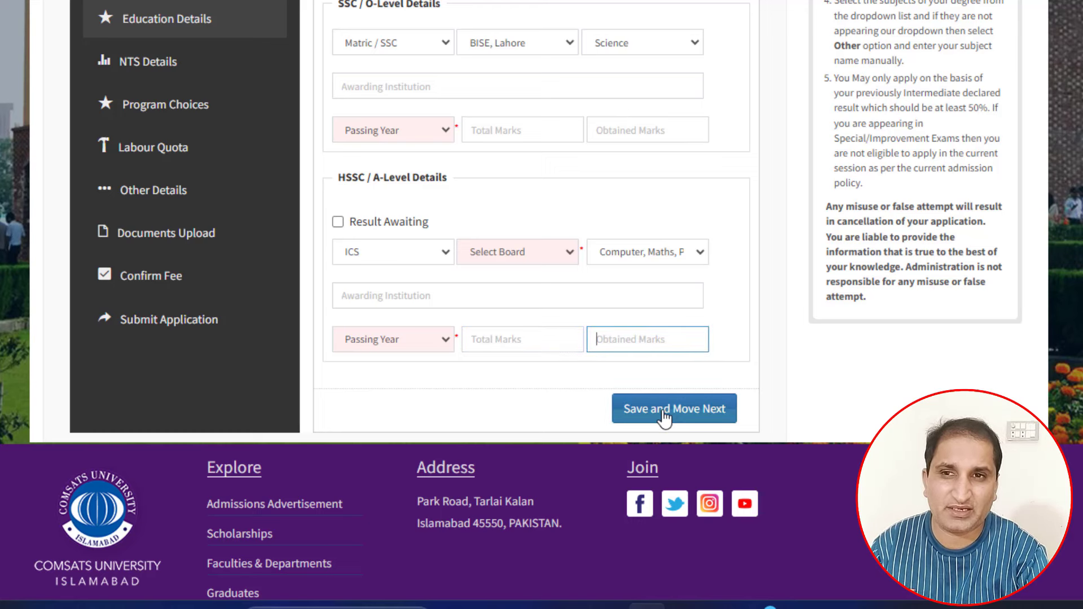
# Open the NTS Details section and read the option to register for the NTS test via COMSATS
pyautogui.click(168, 67)
pyautogui.scroll(1, 543, 161)
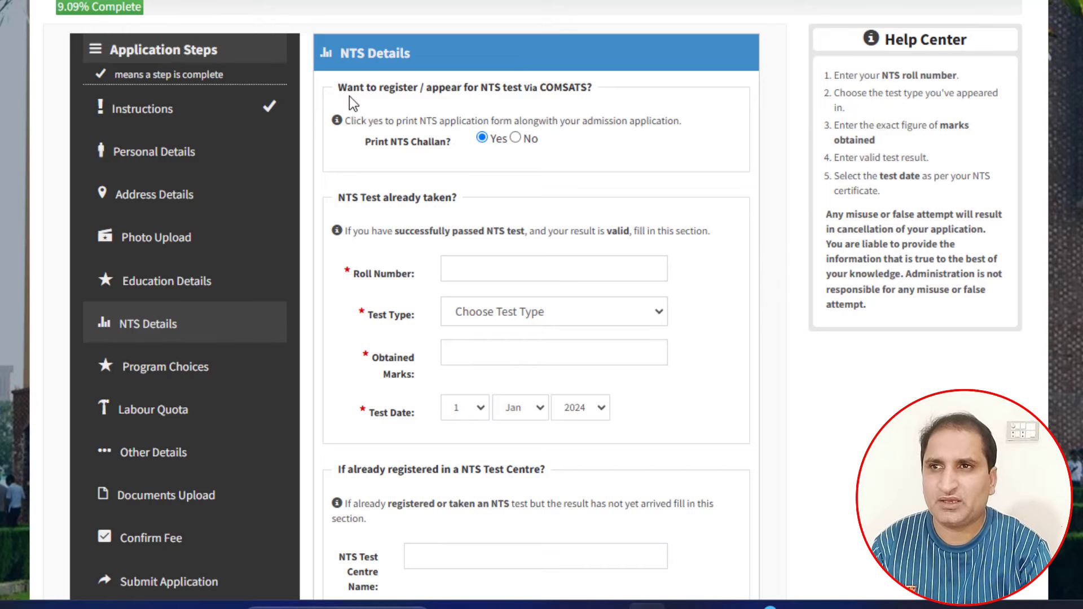
pyautogui.moveTo(341, 87); pyautogui.dragTo(593, 89)
pyautogui.click(425, 88)
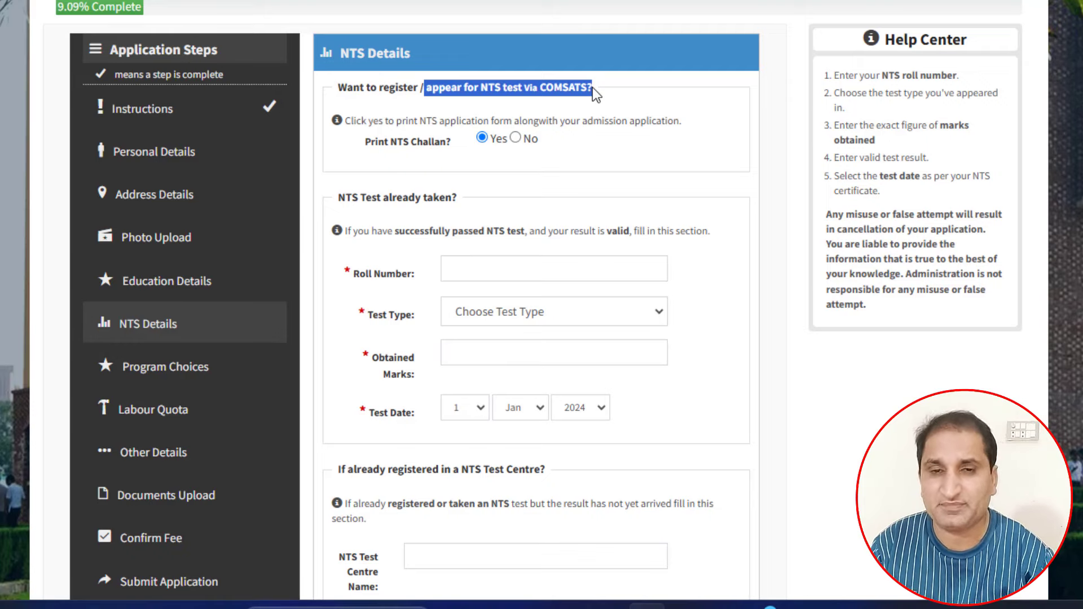
pyautogui.click(490, 156)
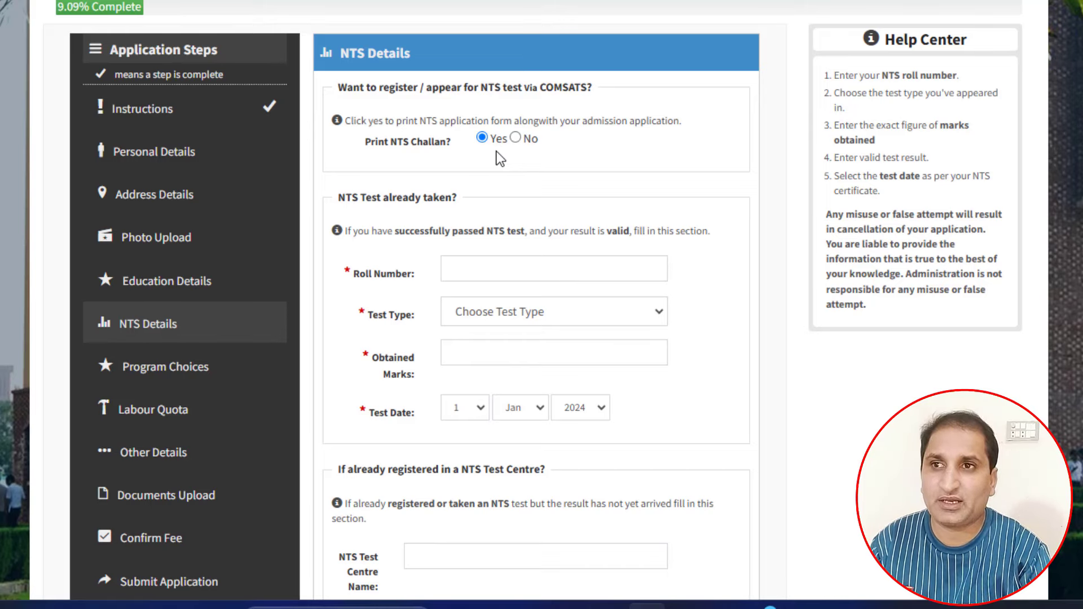
# Go through the roll number, test type and obtained marks fields for a taken NTS test, and the test centre name and roll number fields
pyautogui.scroll(-2, 472, 190)
pyautogui.click(480, 181)
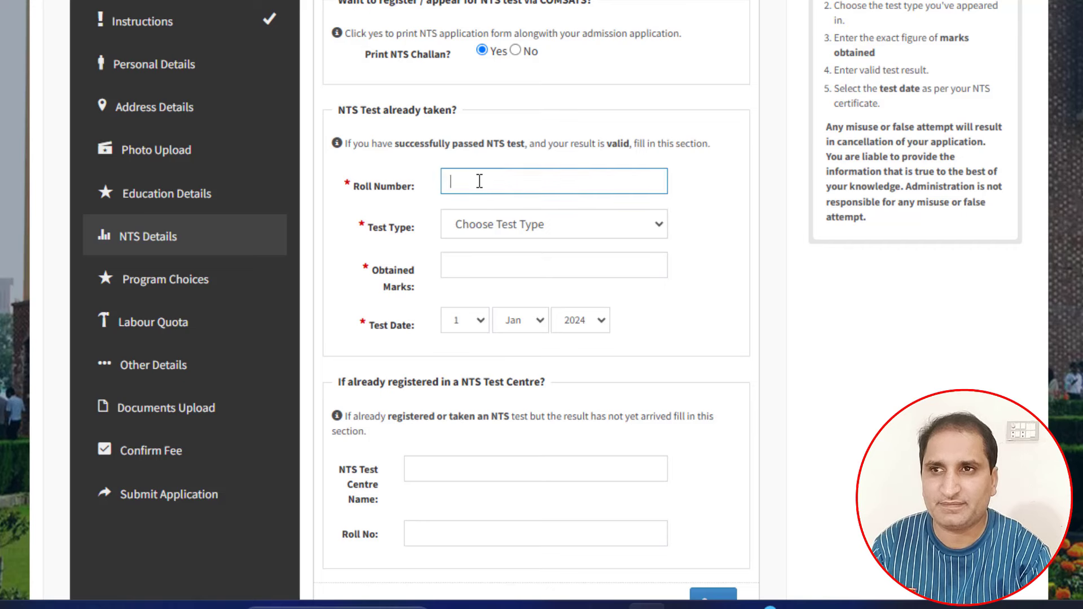
pyautogui.click(506, 224)
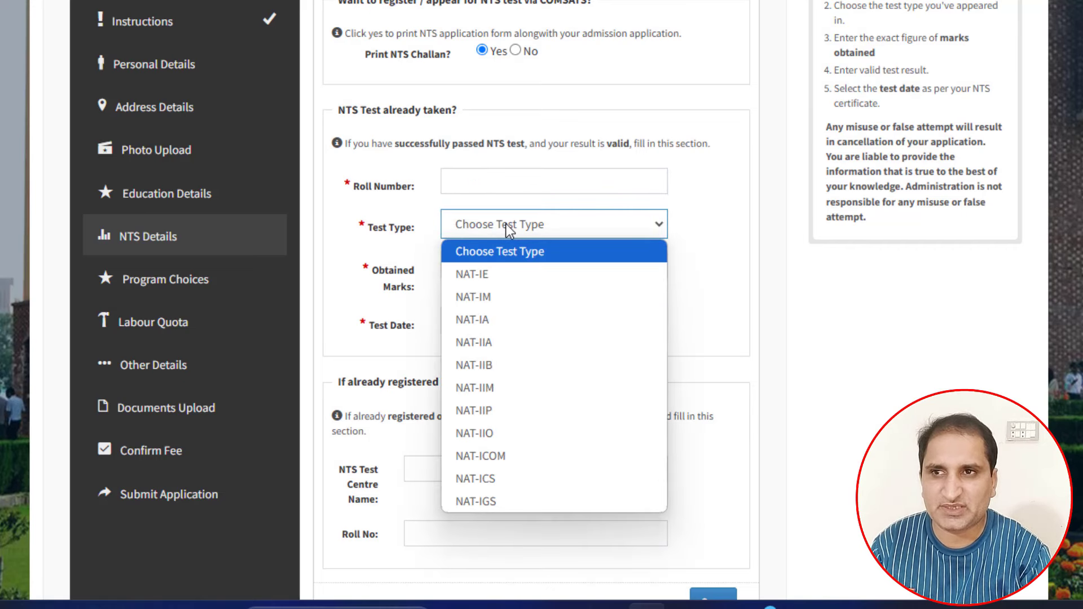
pyautogui.click(506, 225)
pyautogui.click(503, 263)
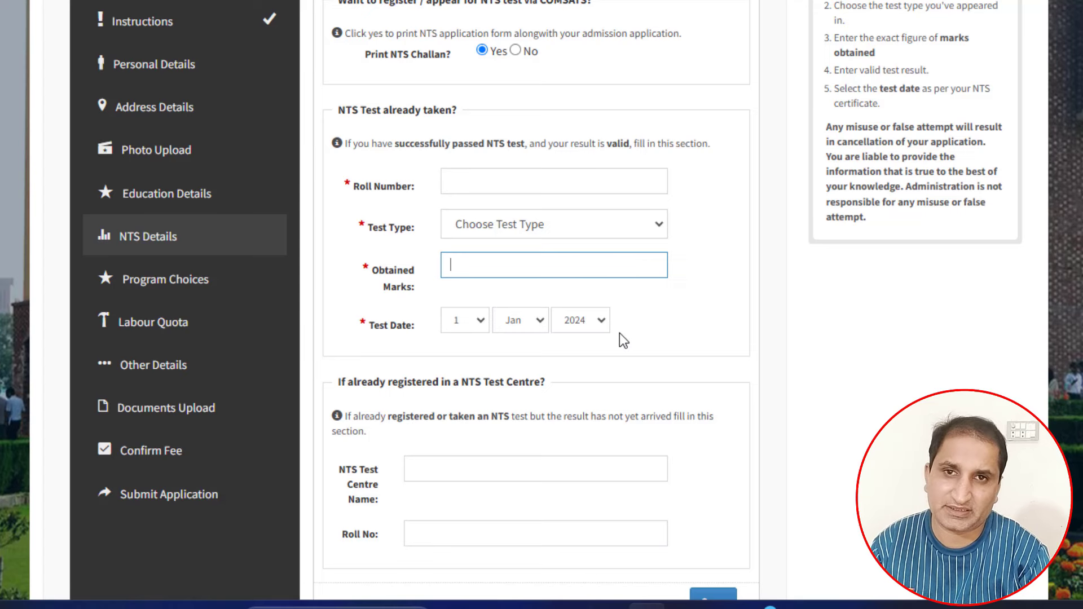
pyautogui.scroll(-2, 630, 332)
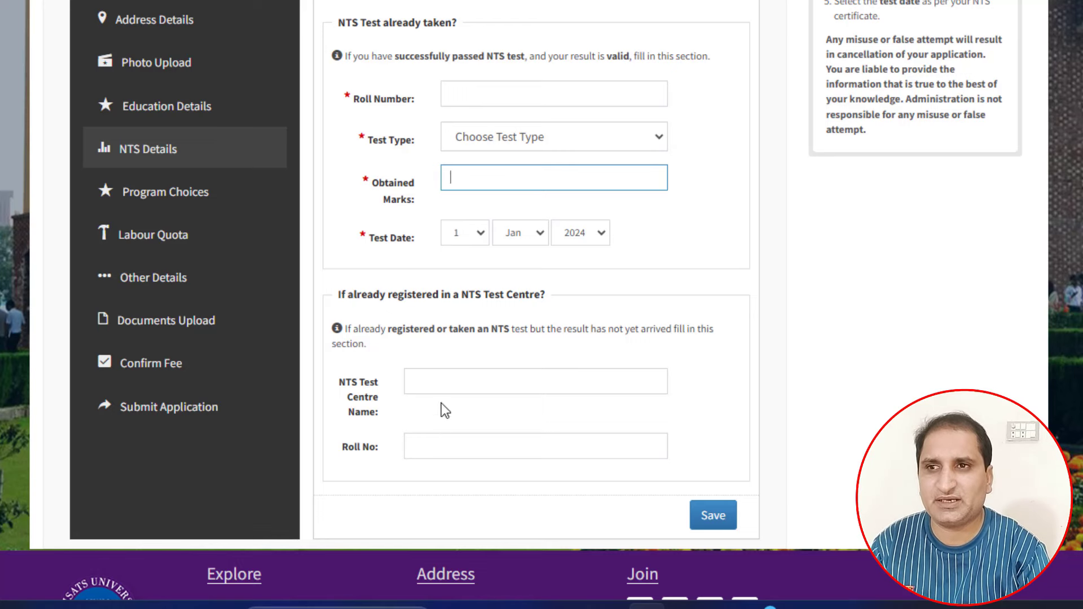
pyautogui.click(454, 374)
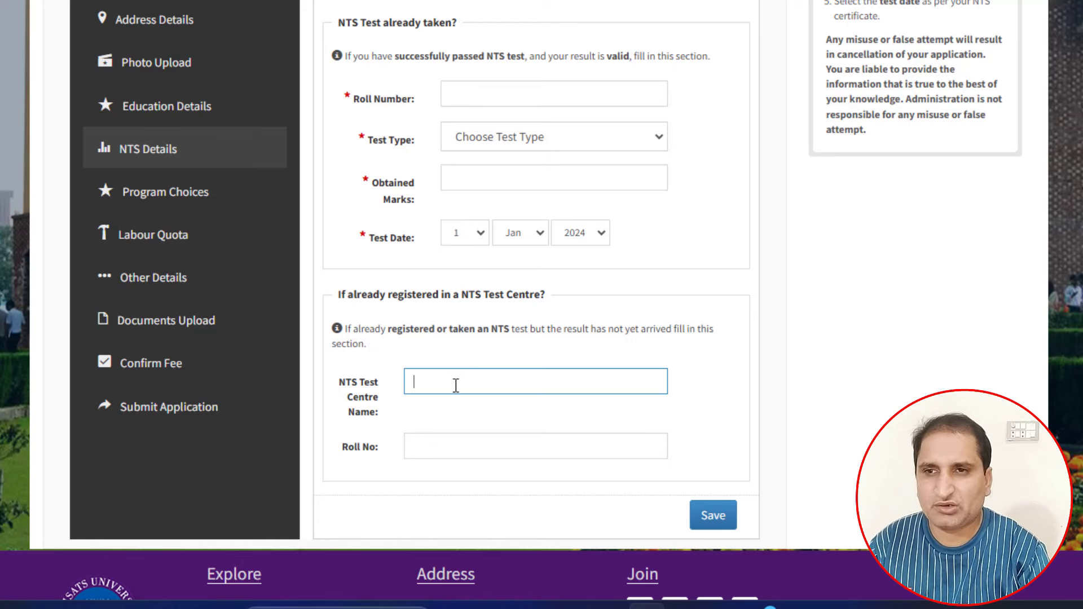
pyautogui.click(448, 445)
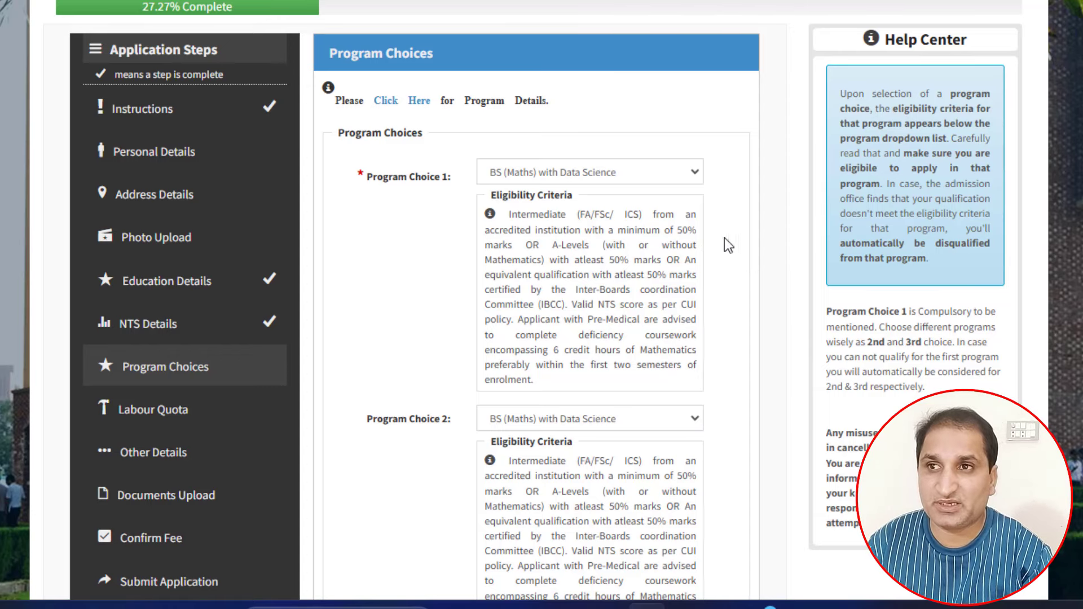
# In the Program Choices section, set Program Choice 1 to BS (Data Science) and read its eligibility criteria
pyautogui.moveTo(342, 55); pyautogui.dragTo(445, 58)
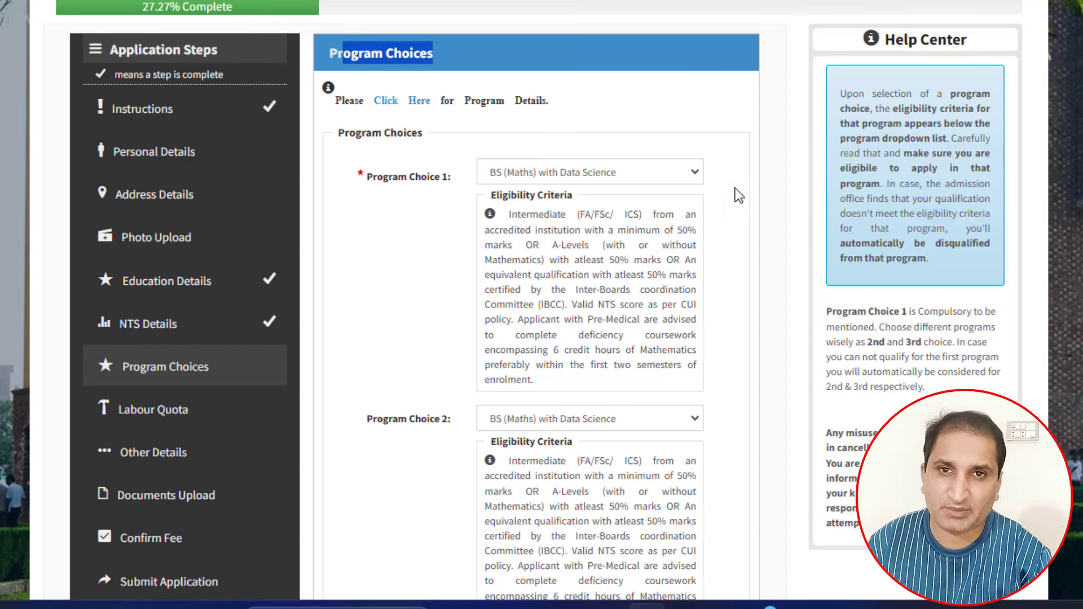
pyautogui.click(781, 219)
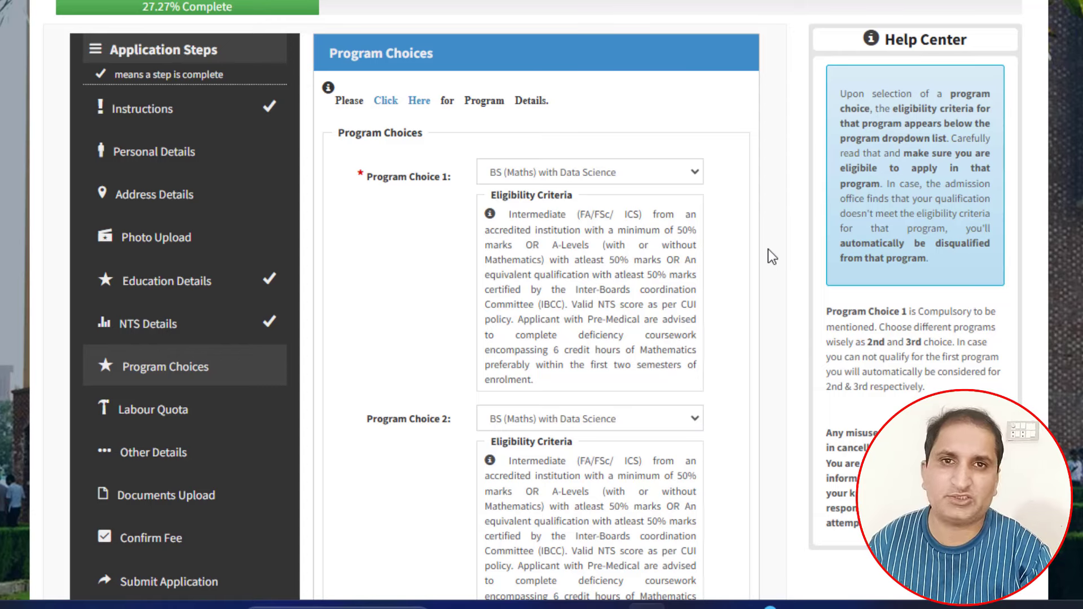
pyautogui.click(629, 177)
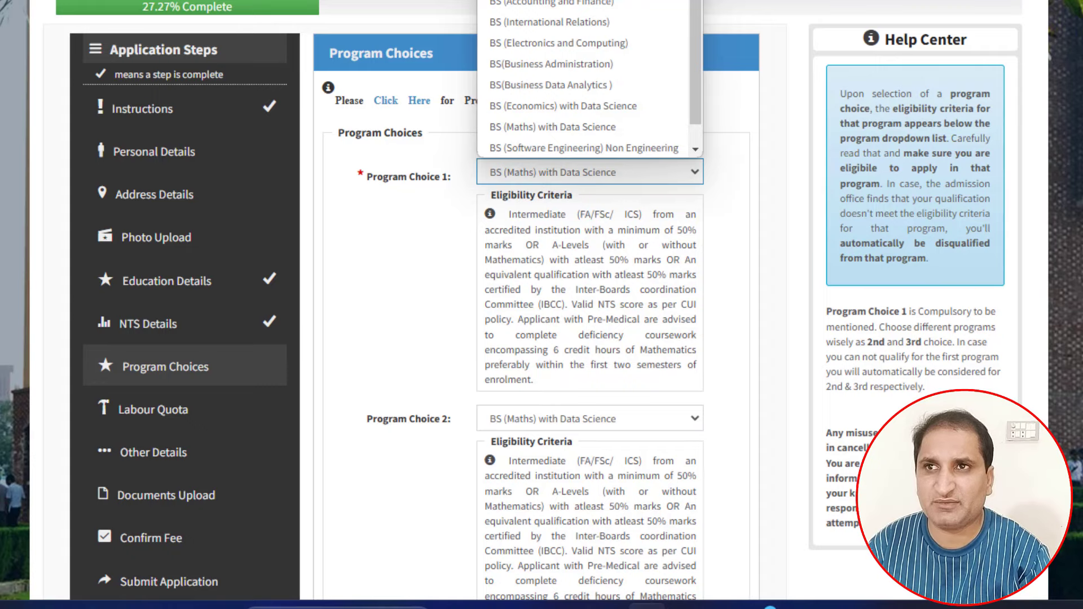
pyautogui.click(587, 1)
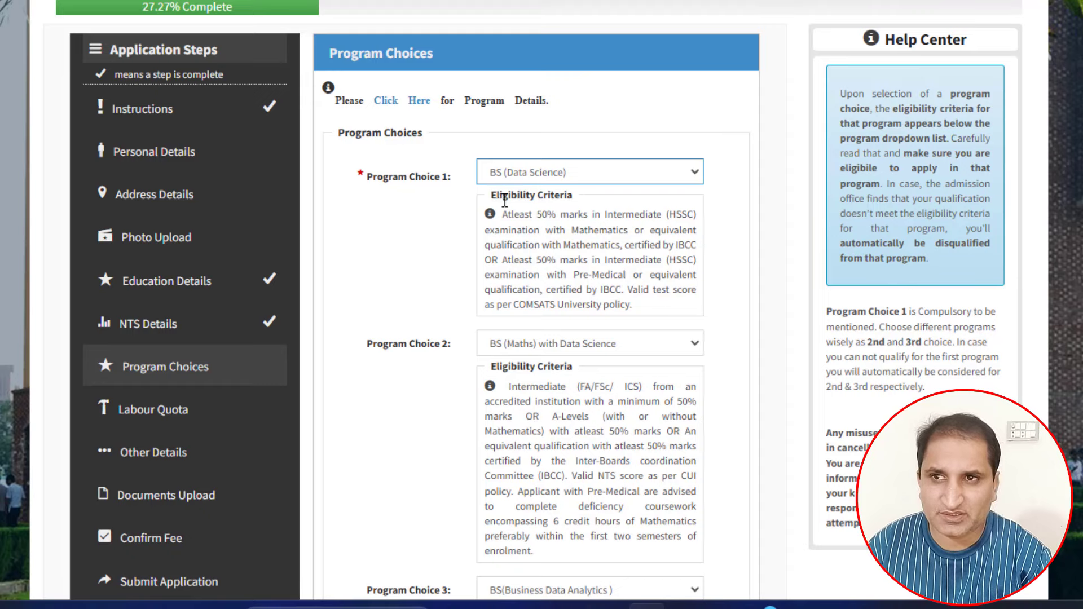
pyautogui.moveTo(490, 195); pyautogui.dragTo(573, 196)
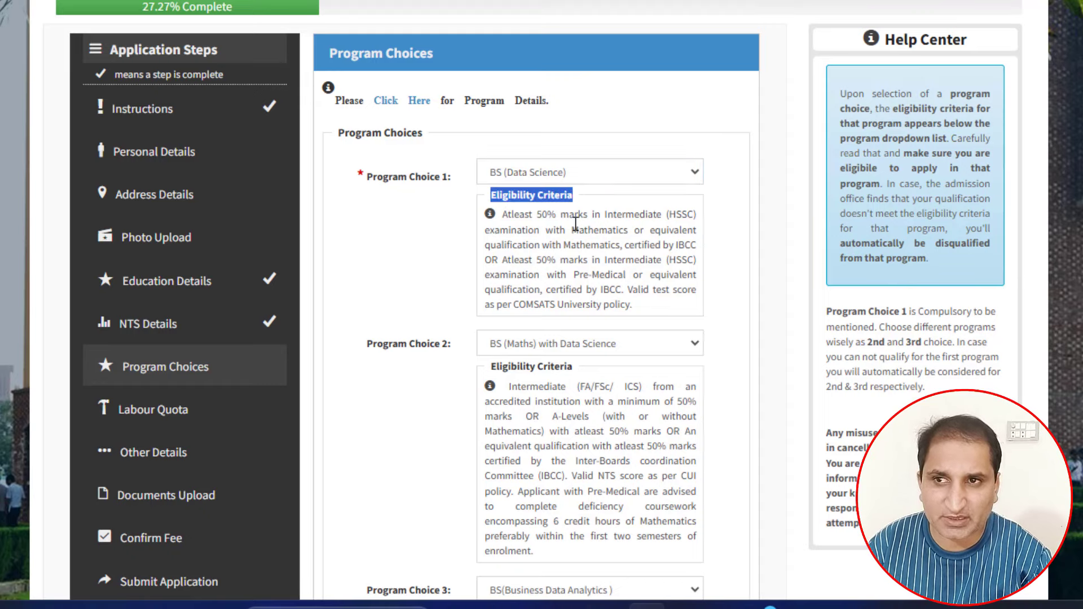
pyautogui.click(578, 260)
pyautogui.scroll(-3, 578, 259)
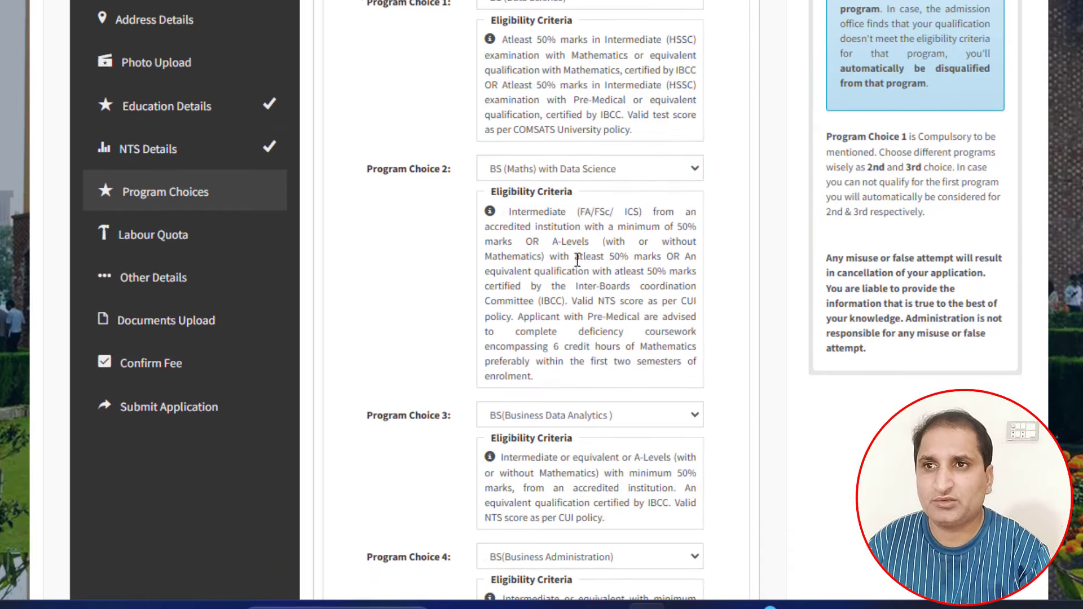
# Set Program Choice 2 to BS (Cyber Security) and Program Choice 3 to BS (Artificial Intelligence)
pyautogui.click(590, 167)
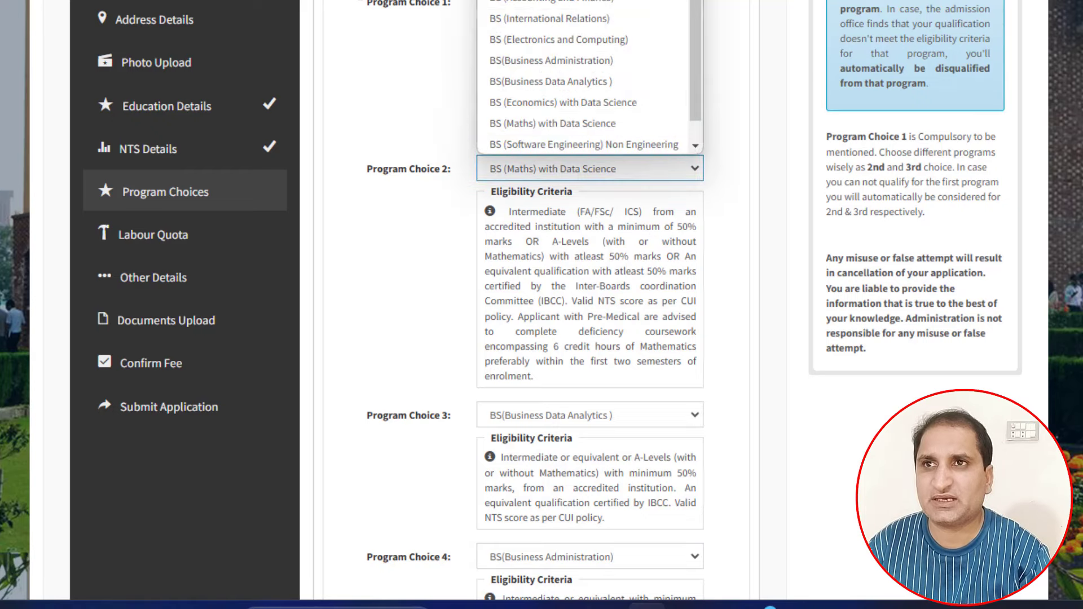
pyautogui.click(586, 0)
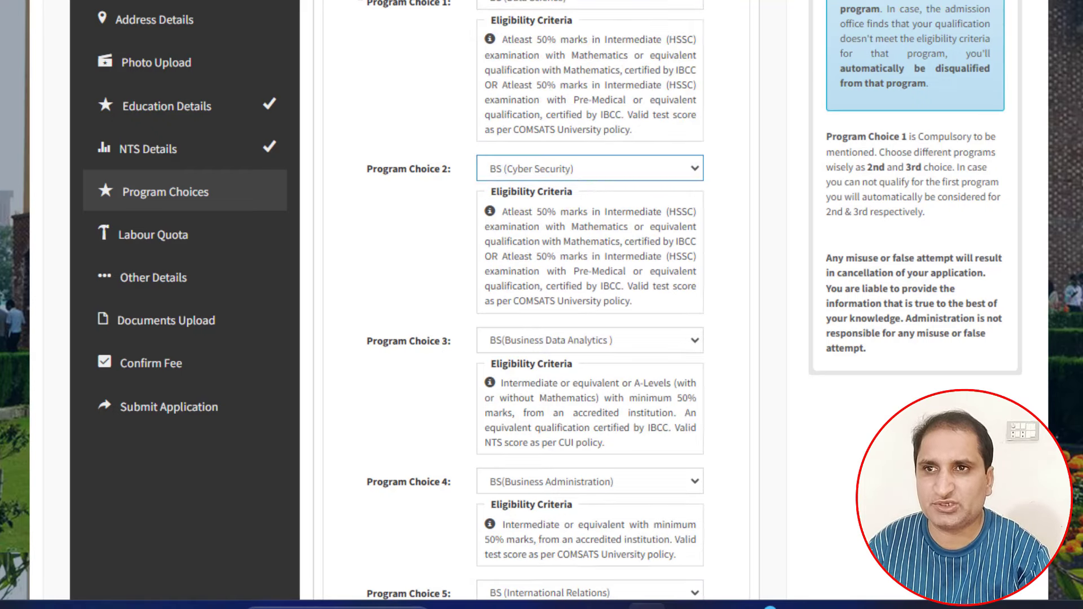
pyautogui.scroll(-1, 584, 239)
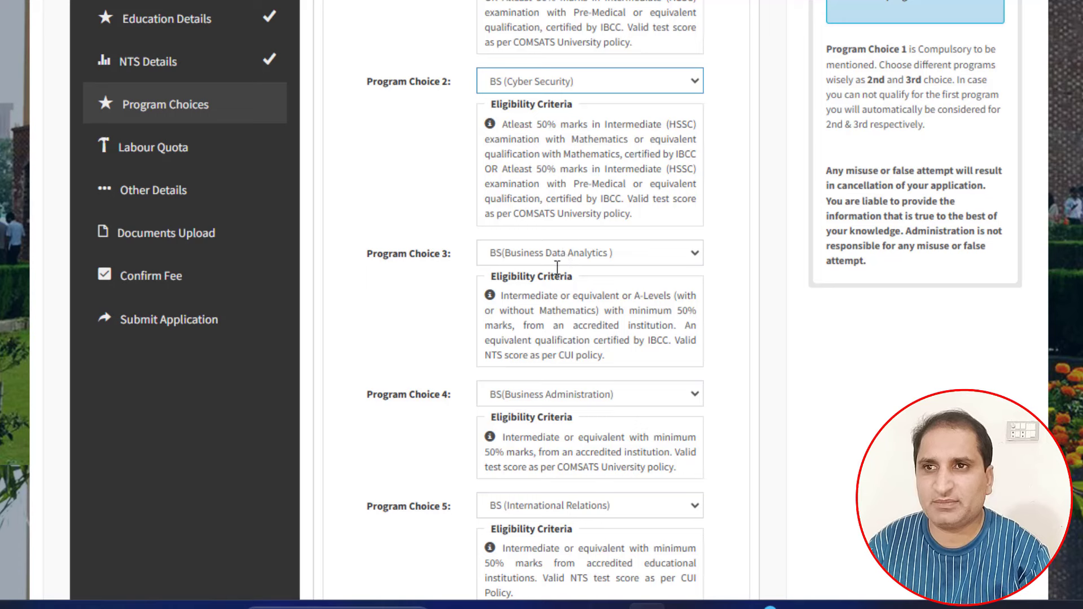
pyautogui.click(563, 254)
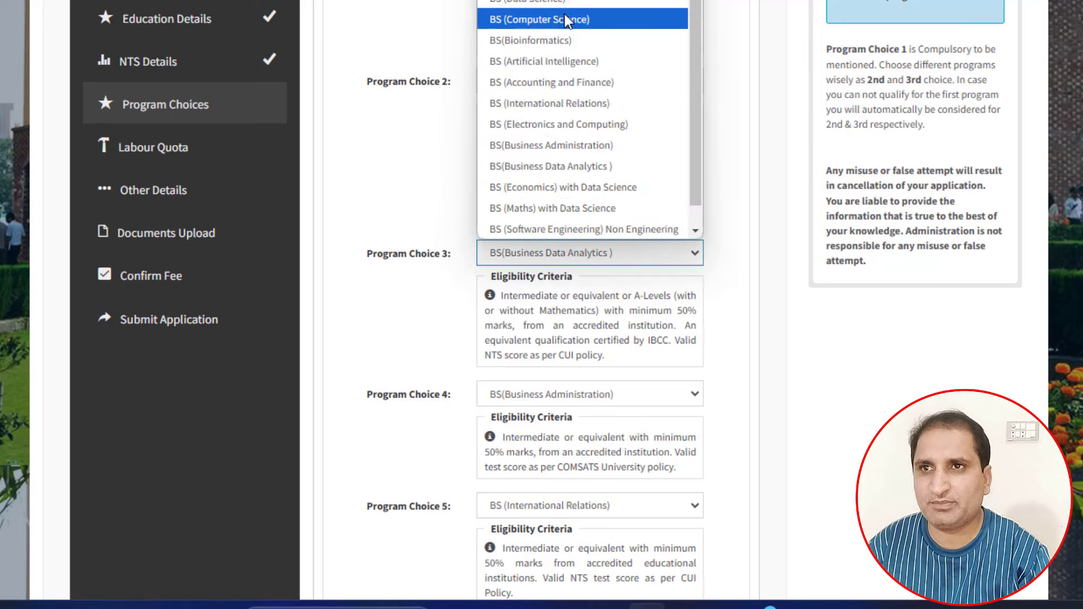
pyautogui.click(586, 60)
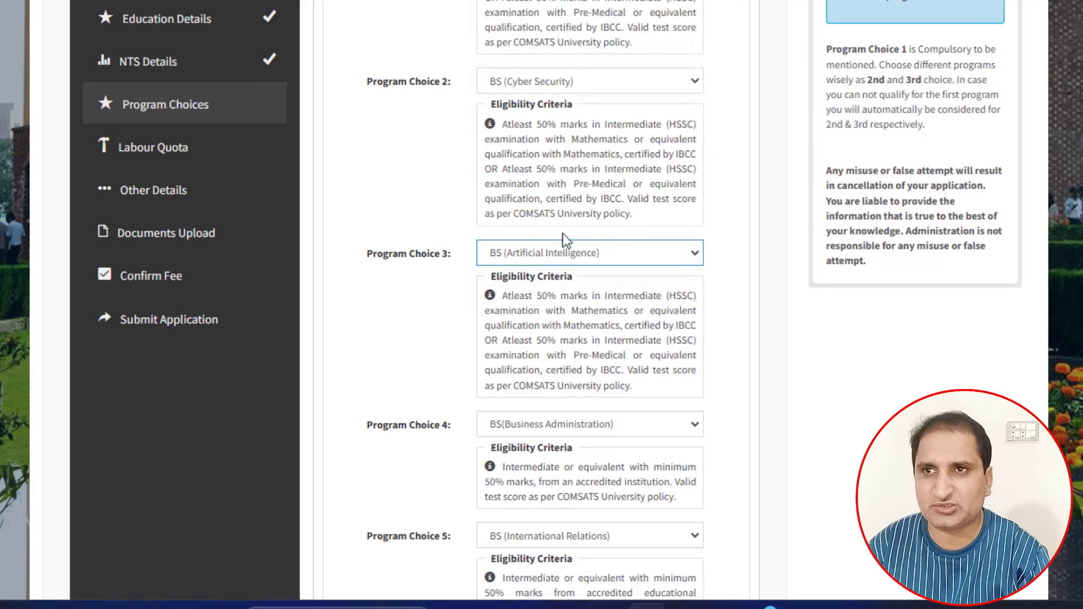
# Set Program Choice 4 to BS (Computer Science) and Program Choice 5 to BS (Software Engineering) Non Engineering
pyautogui.scroll(-2, 564, 256)
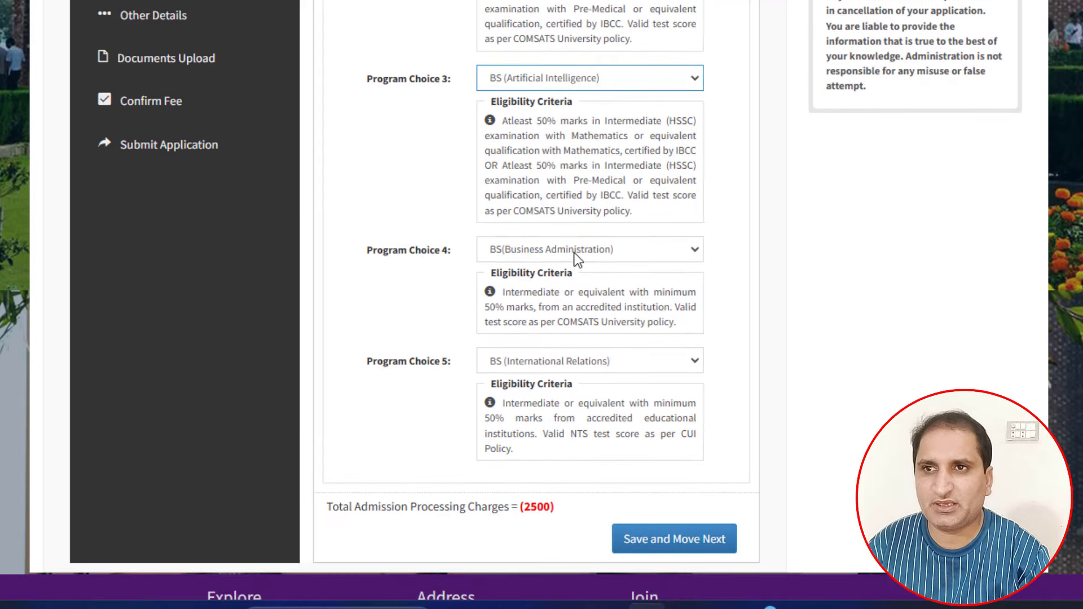
pyautogui.click(575, 252)
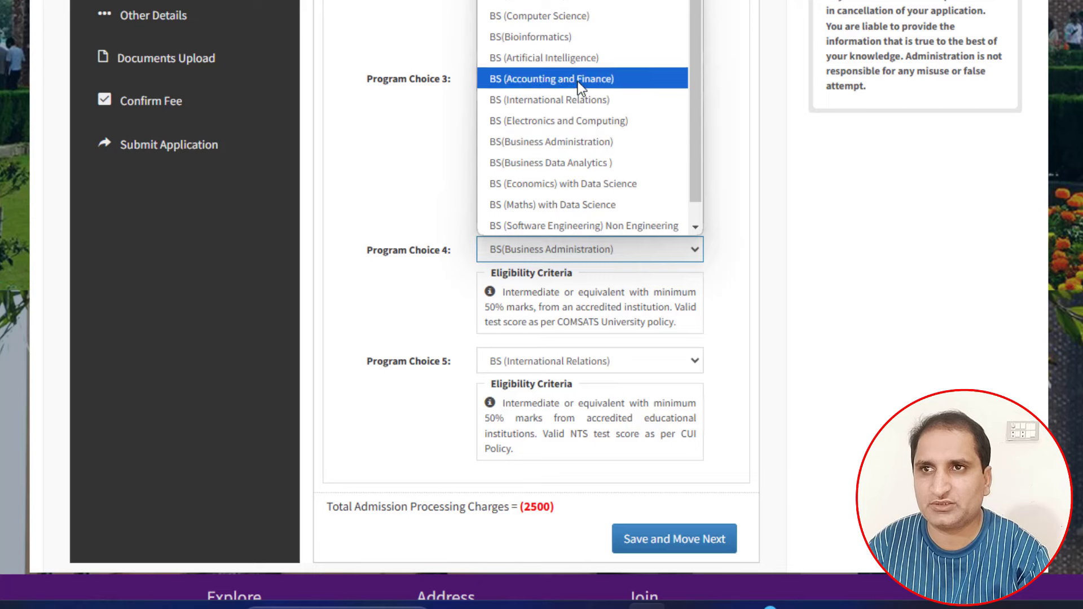
pyautogui.click(562, 18)
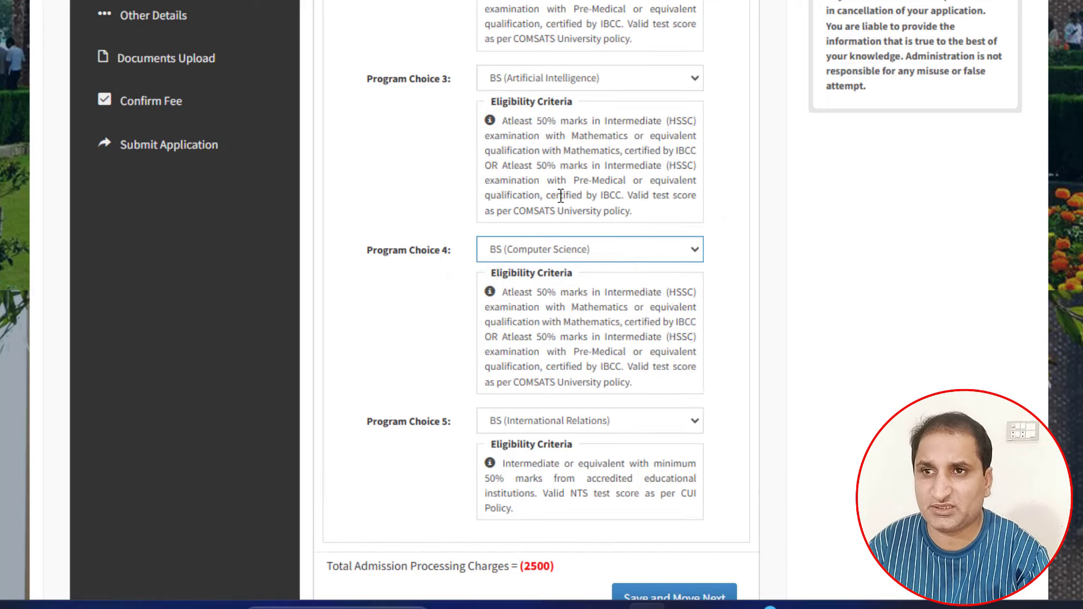
pyautogui.scroll(-3, 570, 246)
pyautogui.click(580, 251)
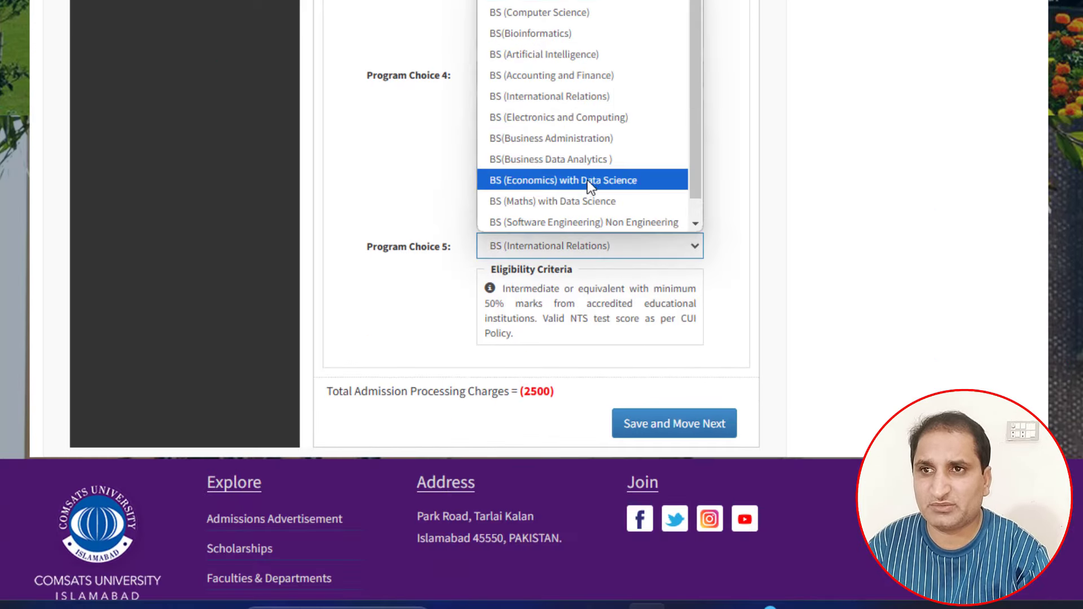
pyautogui.click(587, 221)
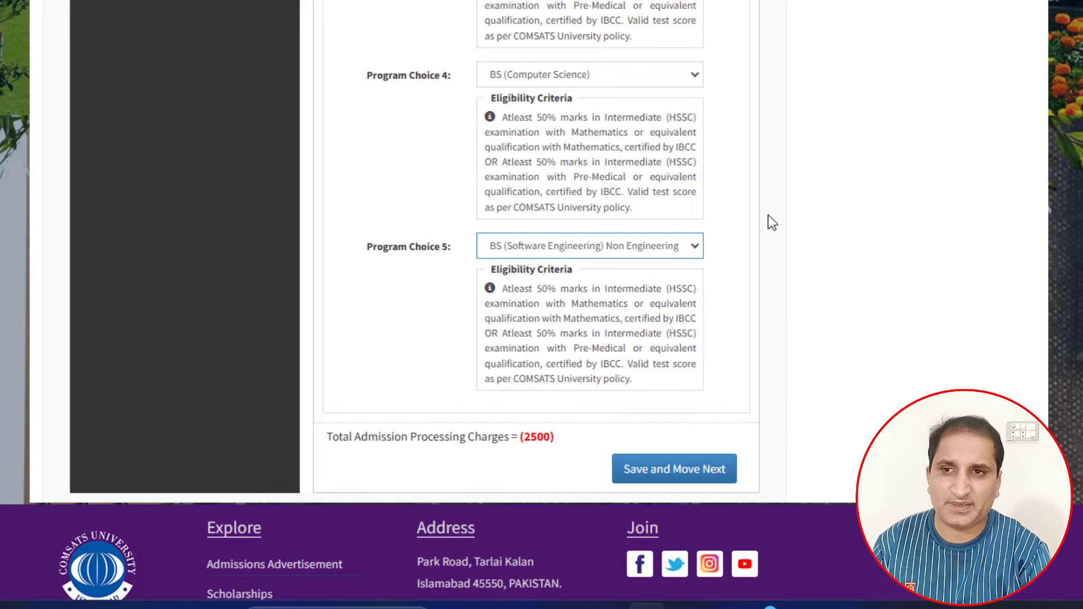
# Check the total admission processing charges and the five selected programs, and save the program choices
pyautogui.moveTo(522, 438); pyautogui.dragTo(579, 433)
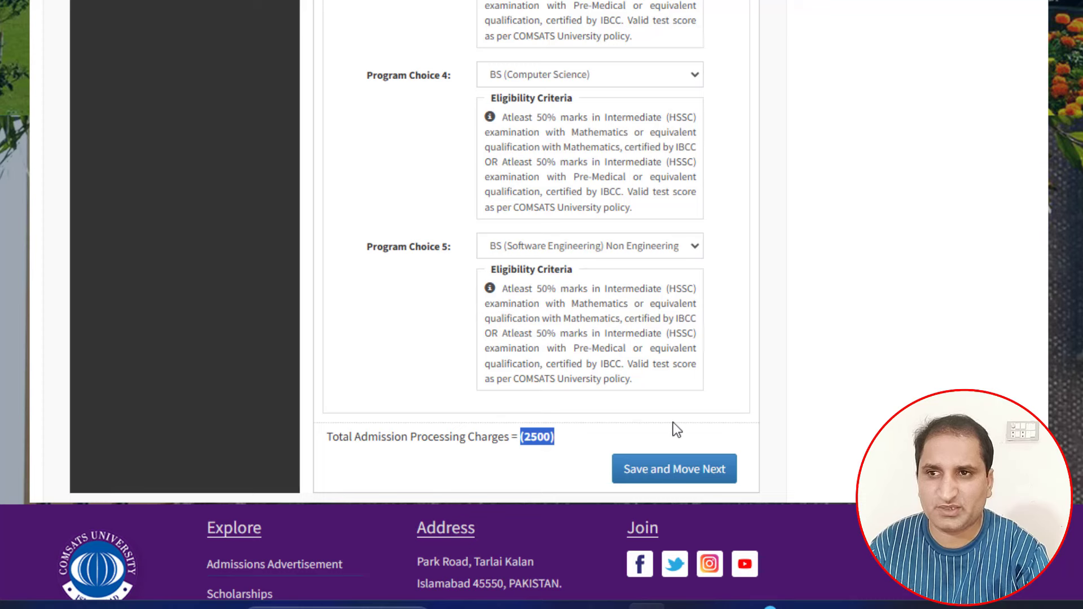
pyautogui.click(752, 386)
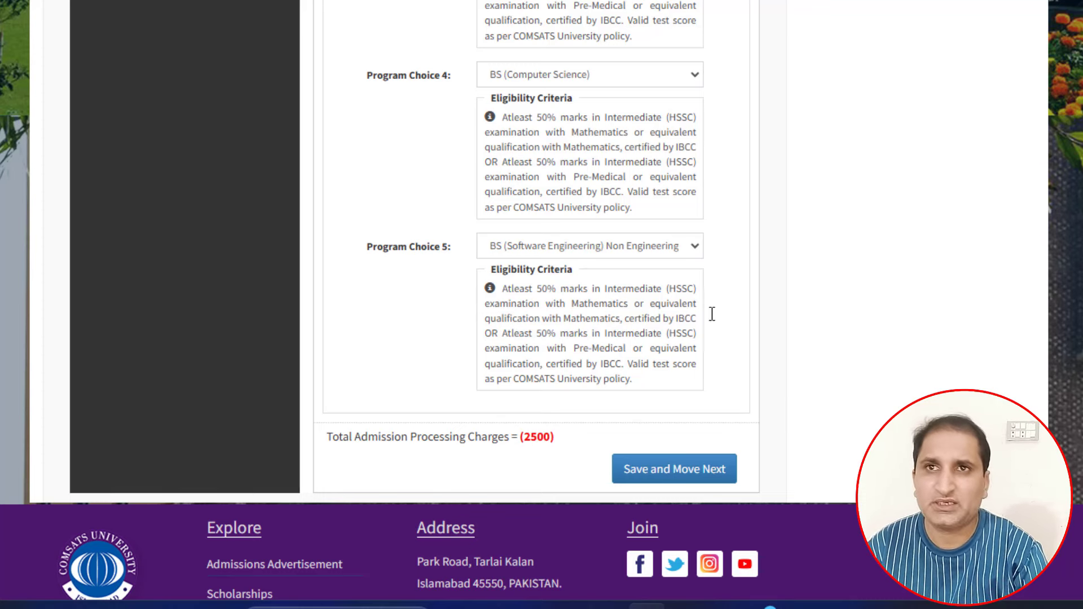
pyautogui.scroll(6, 808, 86)
pyautogui.scroll(-8, 797, 66)
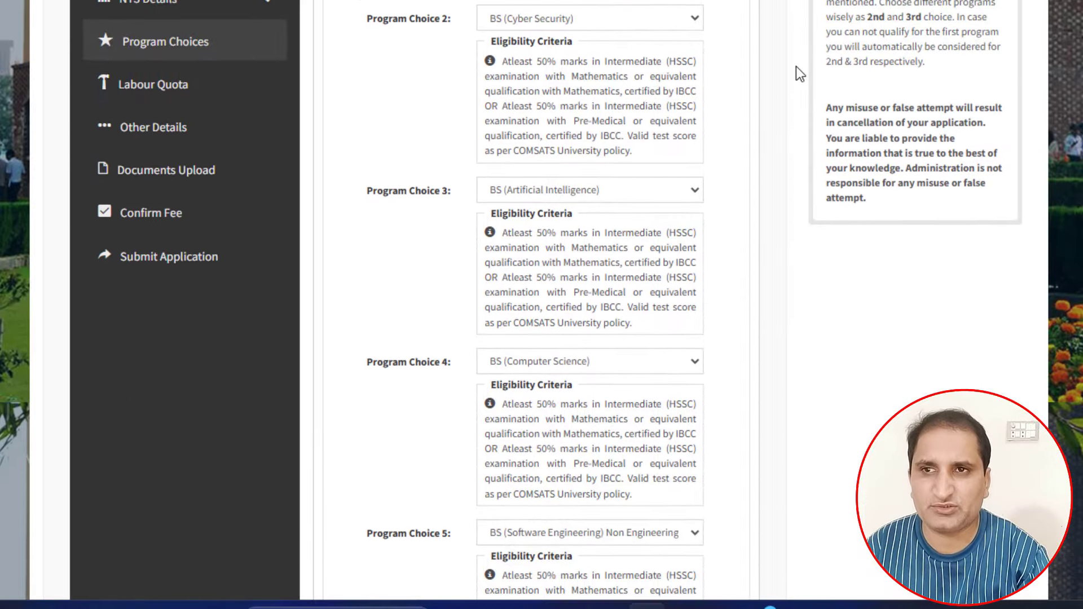
pyautogui.click(684, 380)
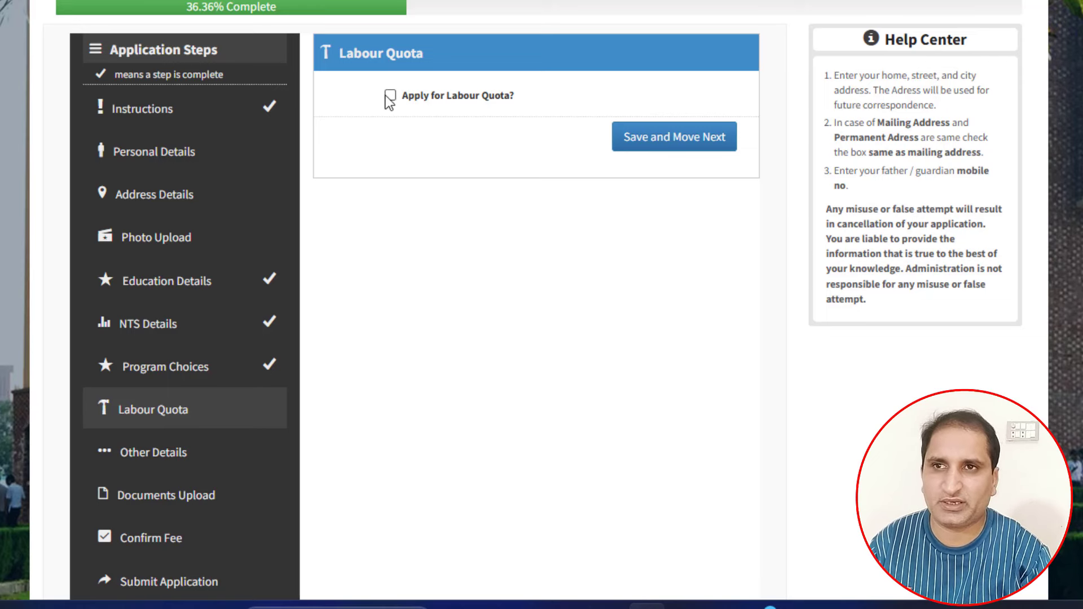
# Continue past Labour Quota without applying for it, and set Transport Facility to No in Other Details
pyautogui.click(664, 150)
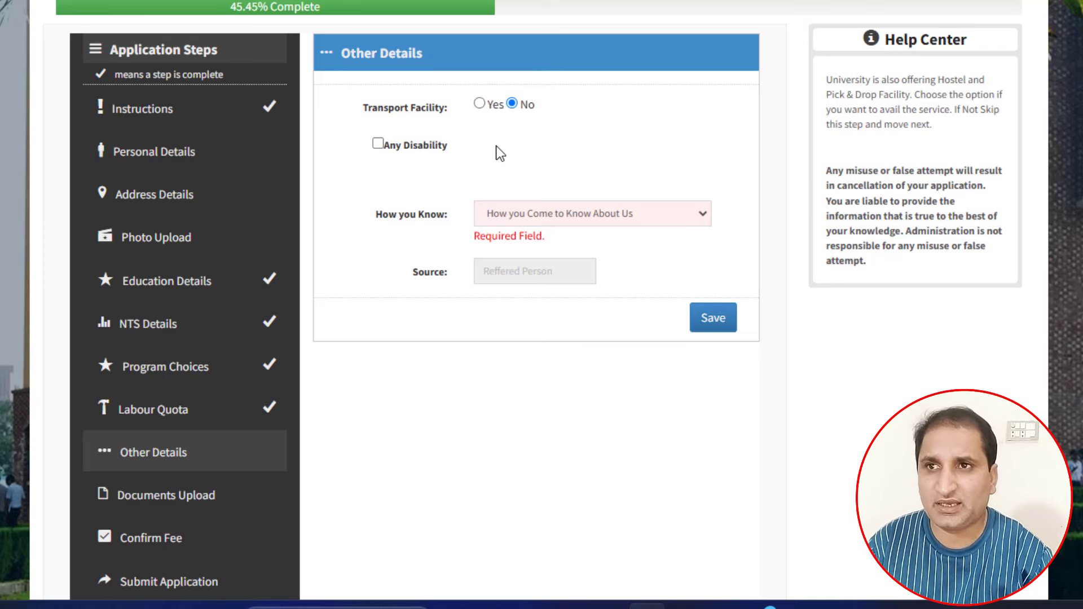
pyautogui.click(480, 103)
pyautogui.click(512, 103)
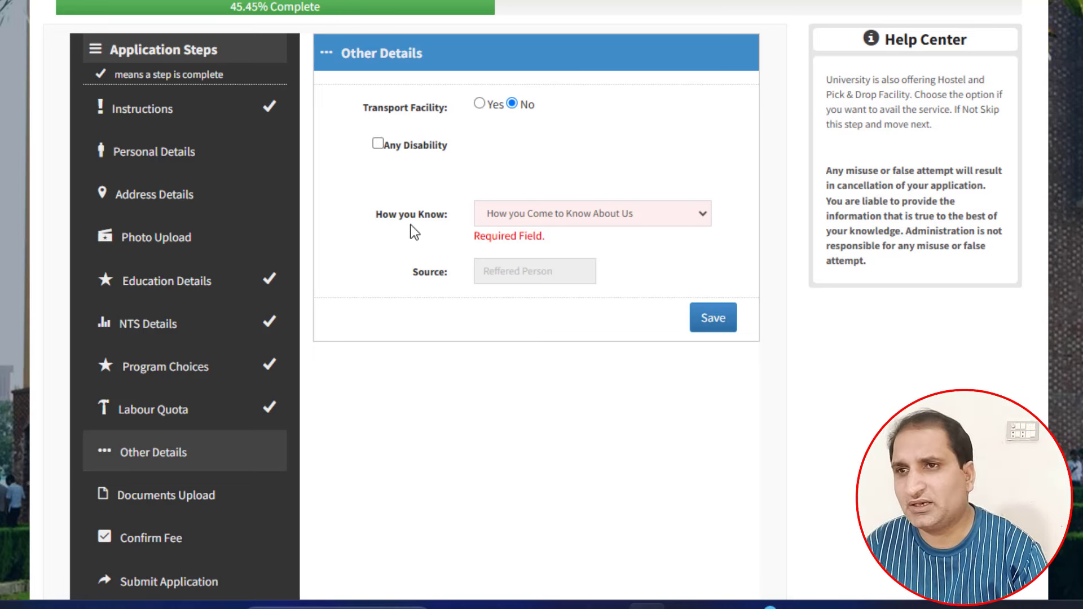
# Set How you Know to Youtube, look at the available source handles, and save the Other Details section
pyautogui.click(599, 218)
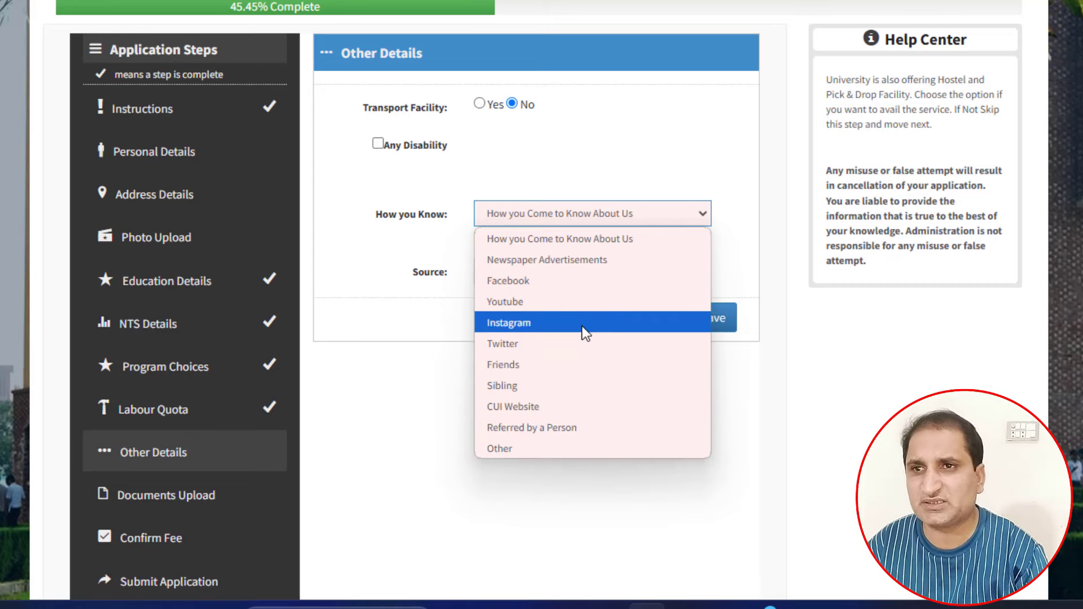
pyautogui.click(581, 302)
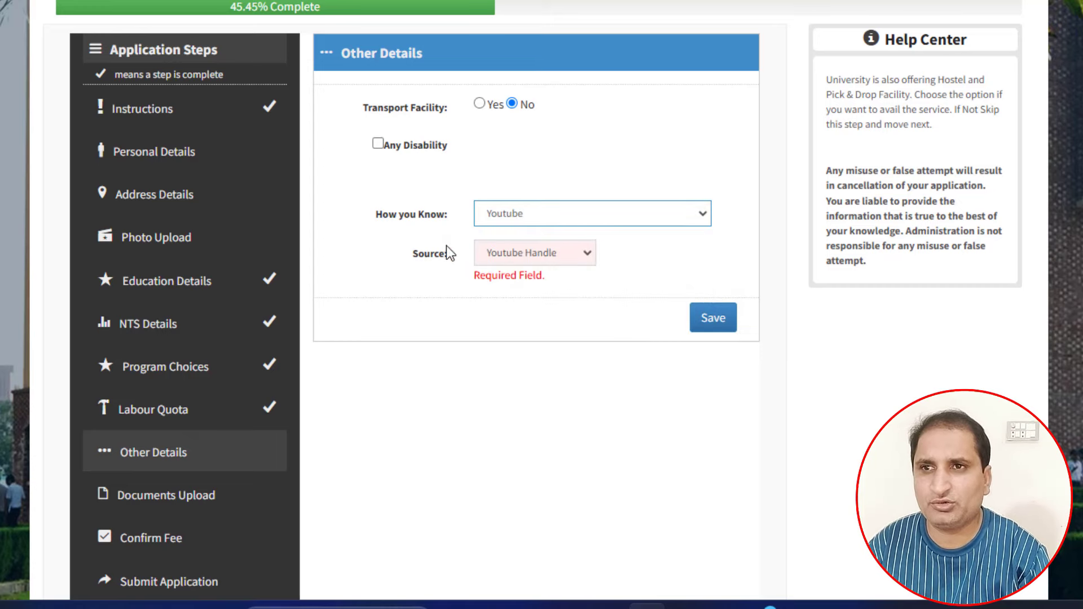
pyautogui.click(540, 256)
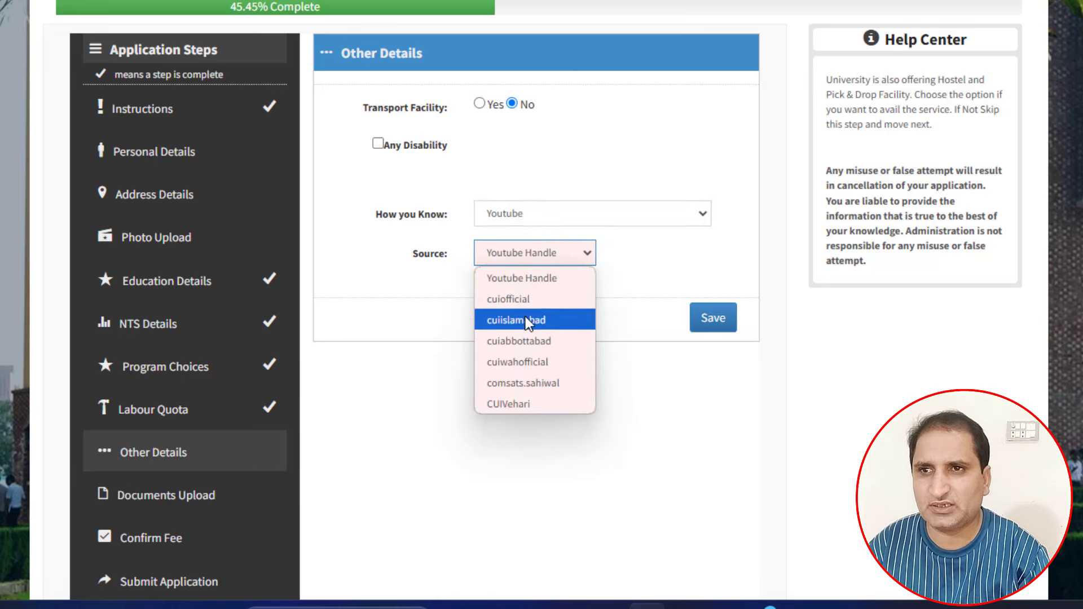
pyautogui.click(524, 282)
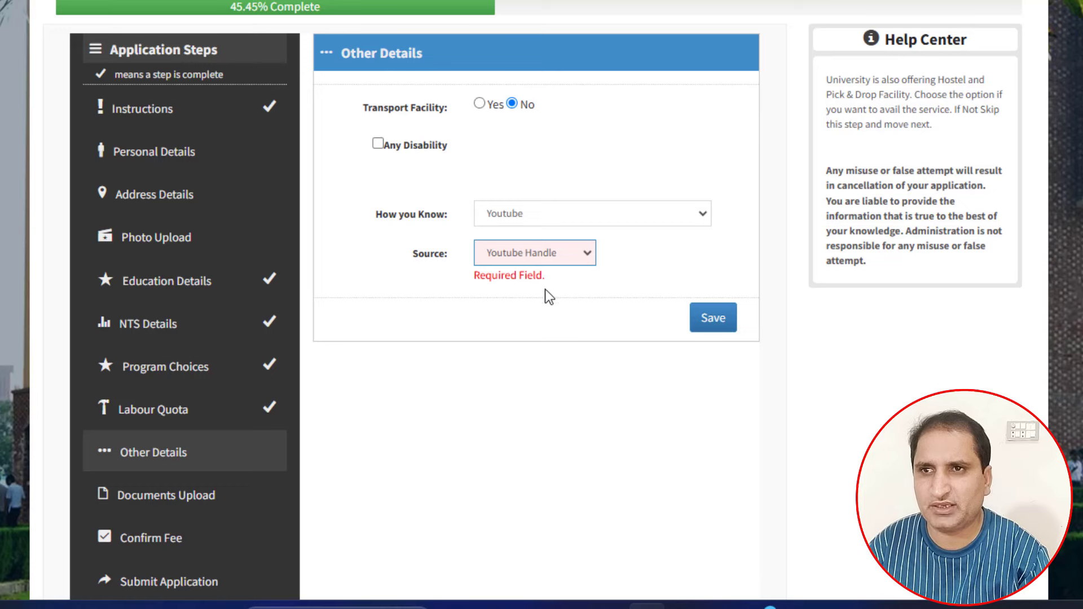
pyautogui.click(714, 325)
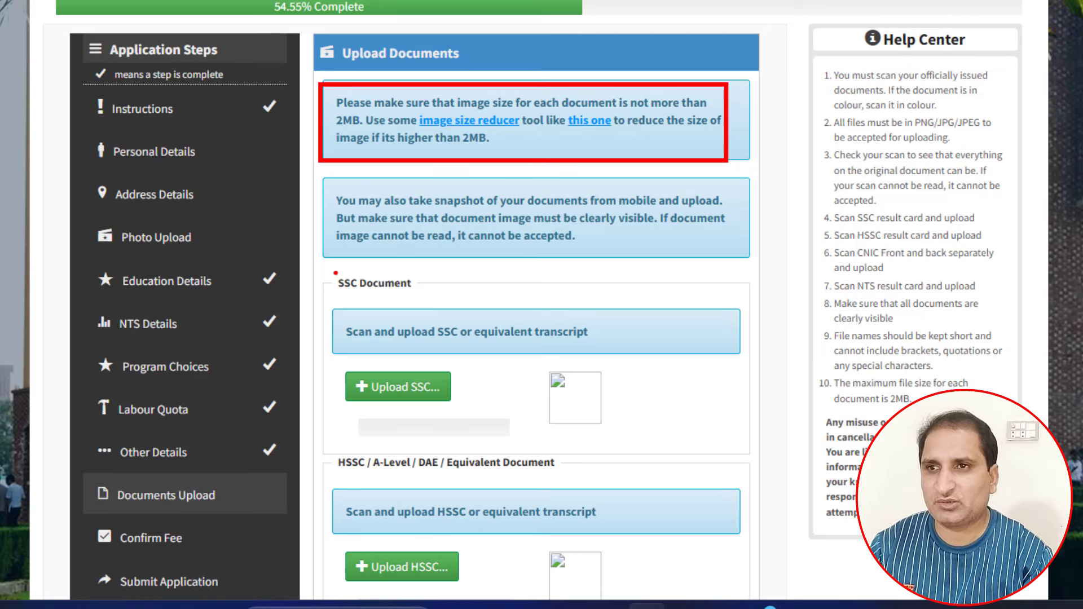
# Go through the SSC and HSSC / A-Level document upload sections and continue to the Confirm Admission Fee page
pyautogui.moveTo(333, 271); pyautogui.dragTo(435, 303)
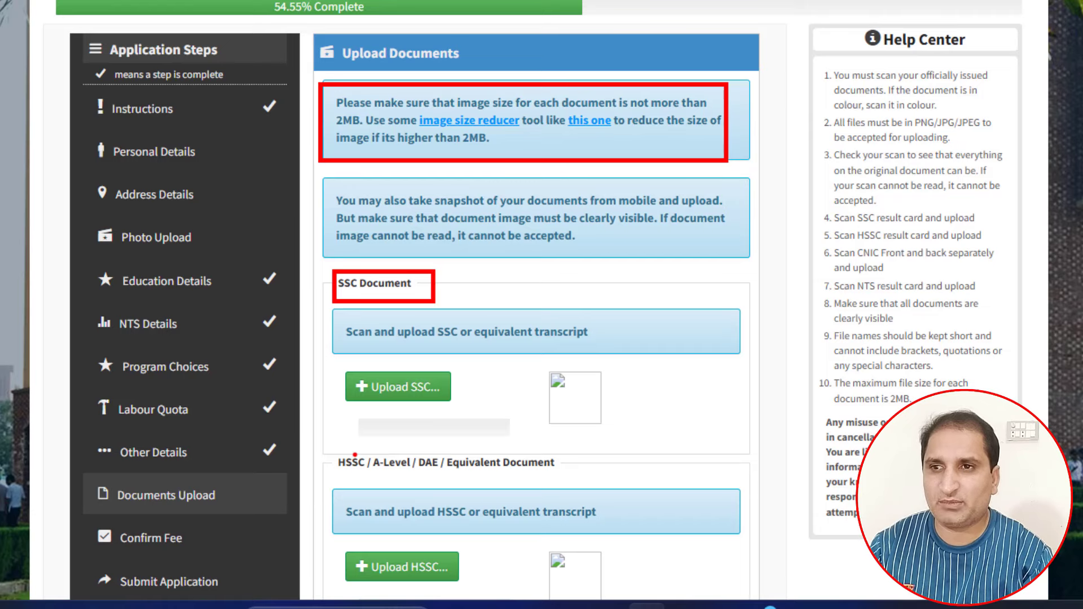
pyautogui.moveTo(336, 448)
pyautogui.mouseDown()
pyautogui.moveTo(365, 464)
pyautogui.moveTo(568, 481)
pyautogui.mouseUp()
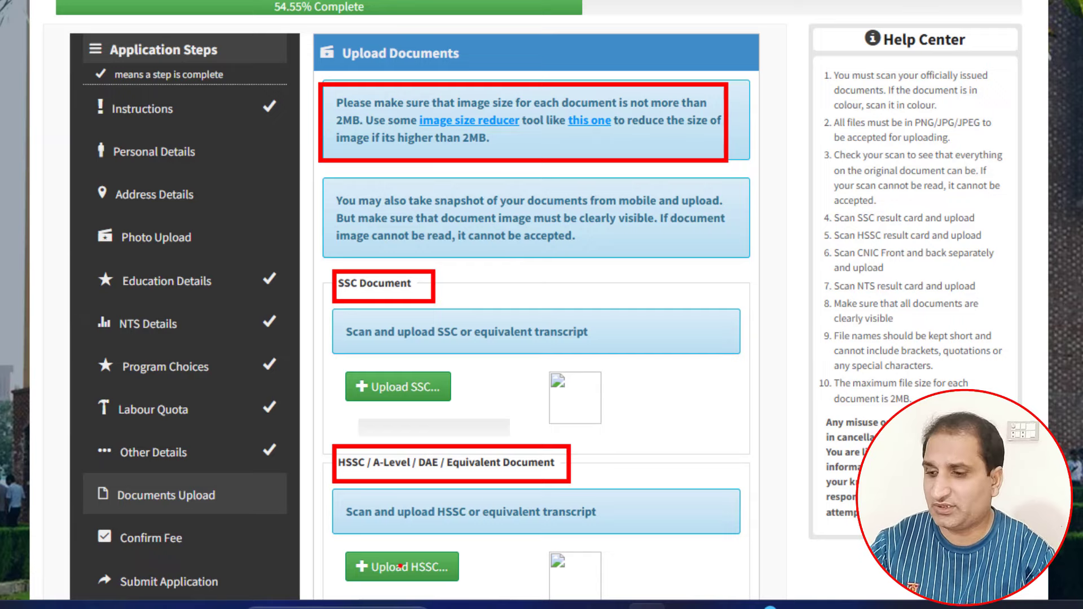
pyautogui.press('Escape')
pyautogui.scroll(-6, 403, 564)
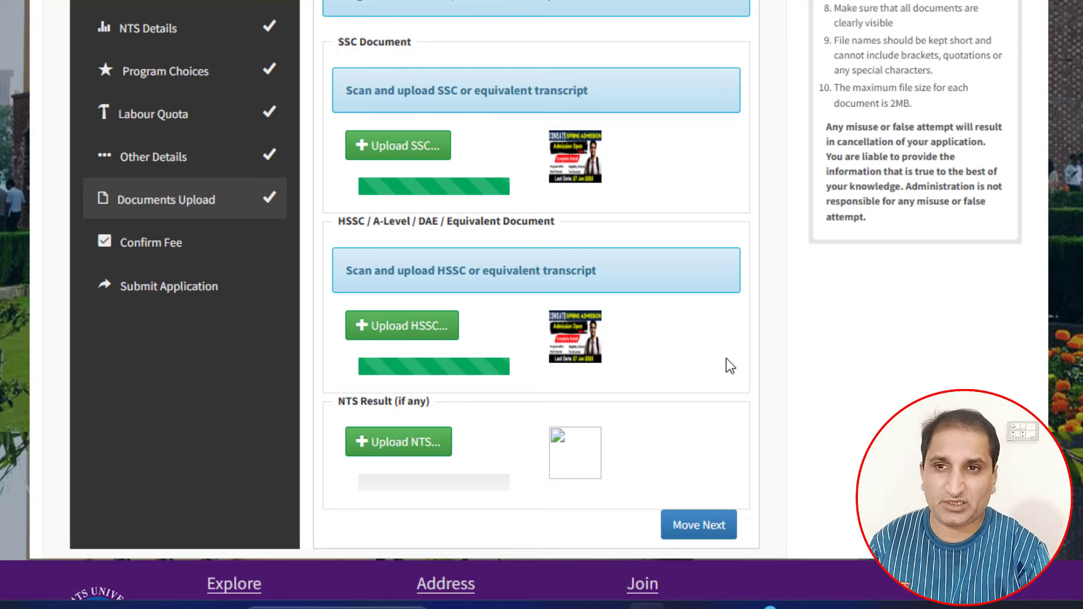
pyautogui.click(714, 525)
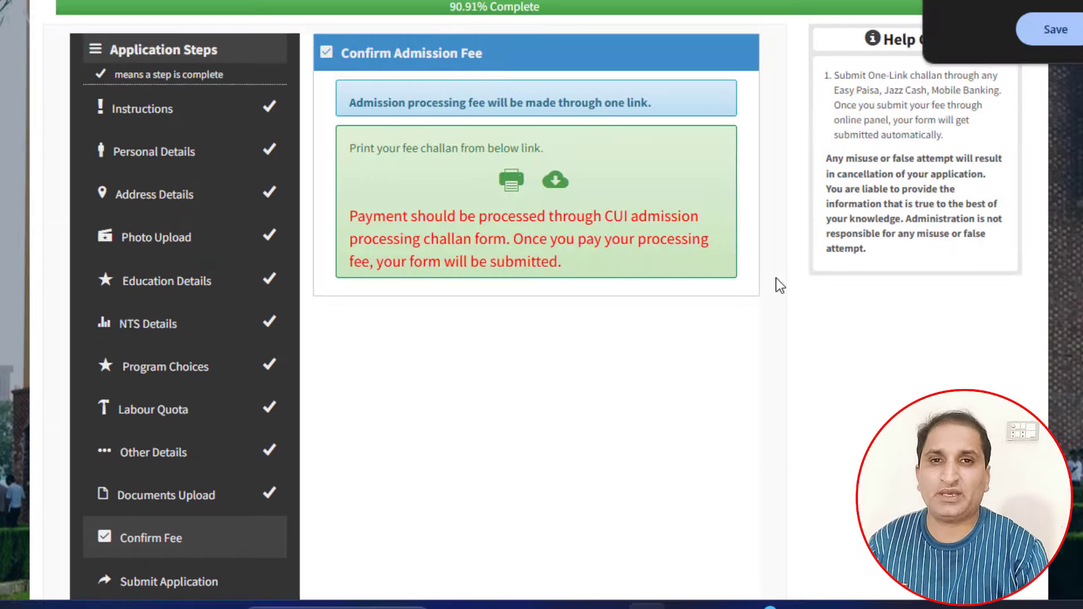